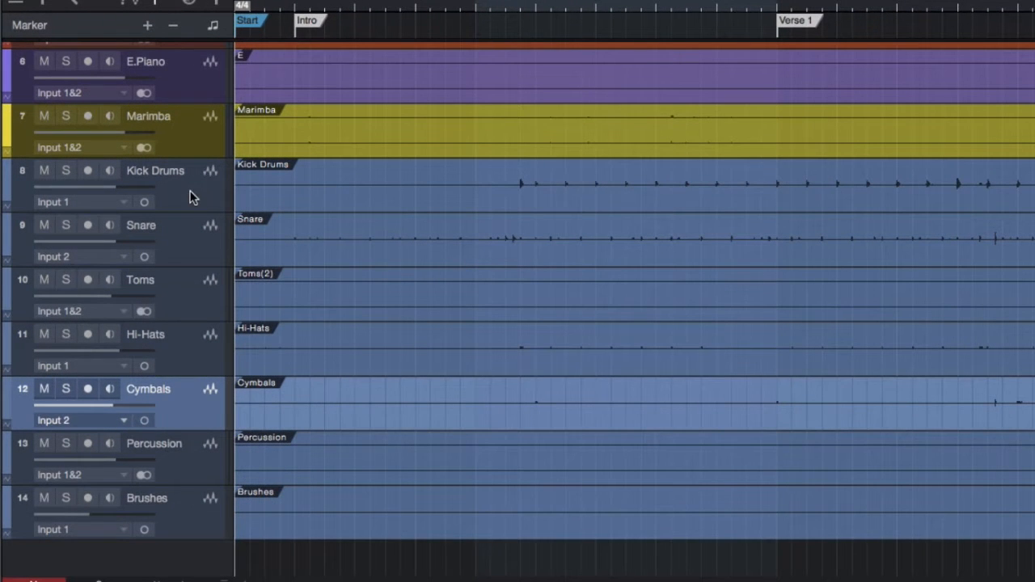
# Select the drum tracks one after another: Kick Drums, Snare, Toms, Hi-Hats, Cymbals, Percussion and Brushes
pyautogui.click(193, 198)
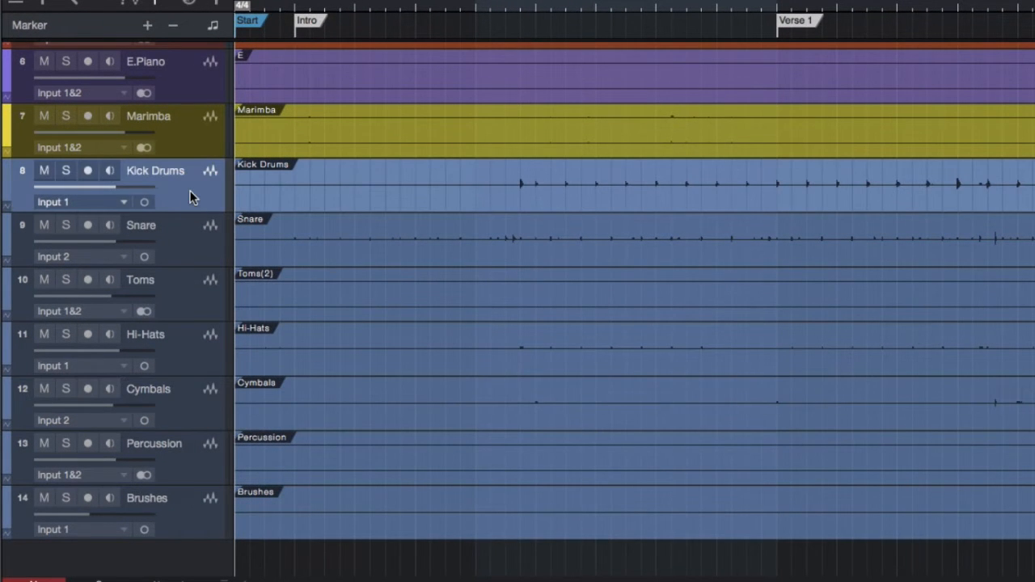
pyautogui.click(187, 250)
pyautogui.click(182, 300)
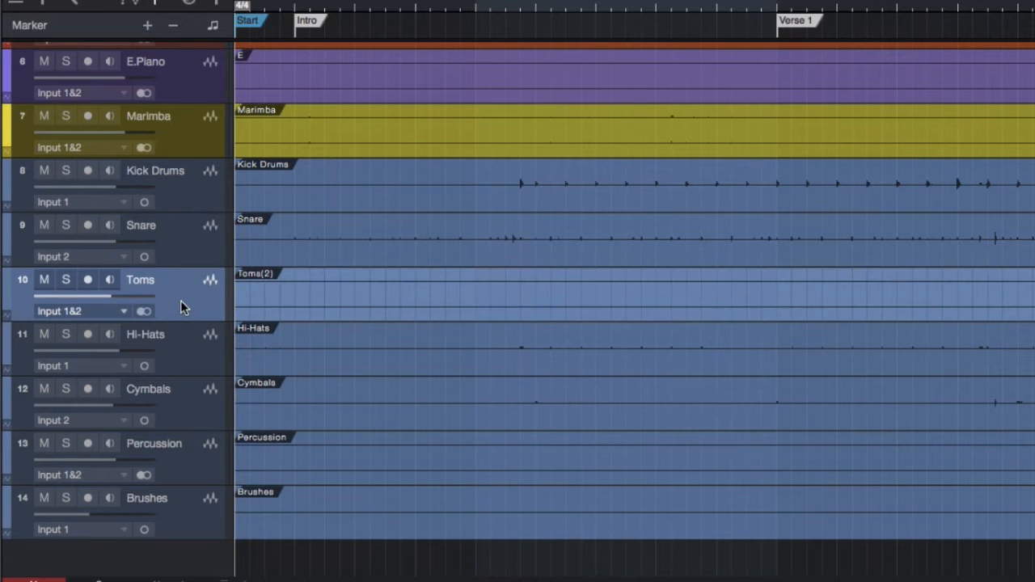
pyautogui.click(185, 364)
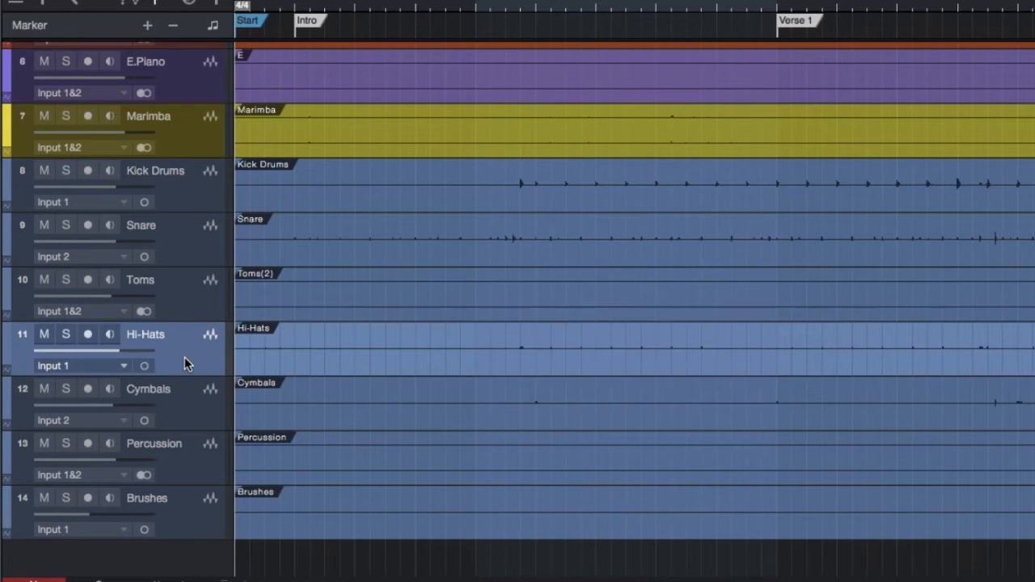
pyautogui.click(187, 412)
pyautogui.click(185, 464)
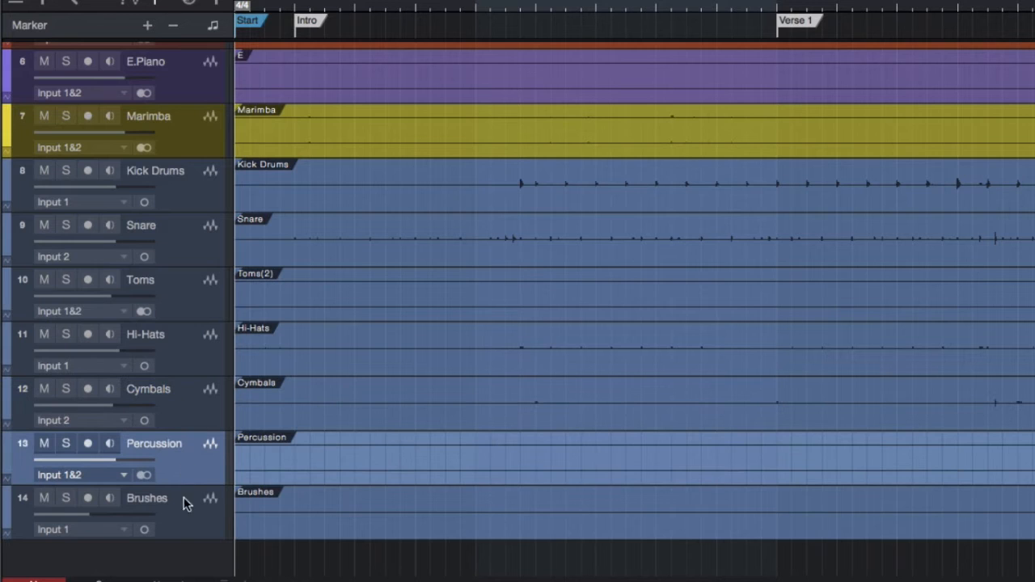
pyautogui.click(182, 526)
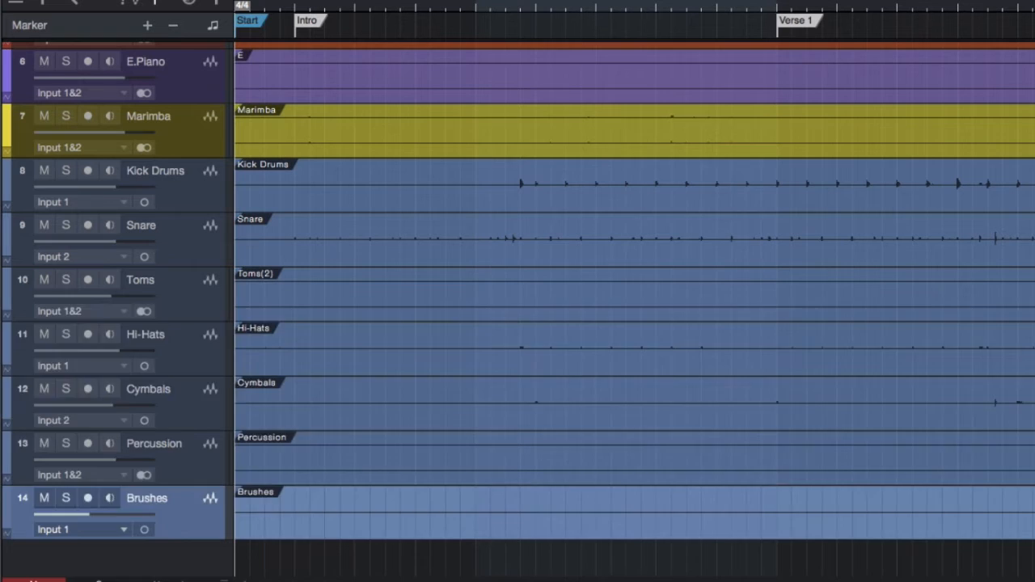
# Show the mixer console and audition the full mix from the start of the song
pyautogui.press('F3')
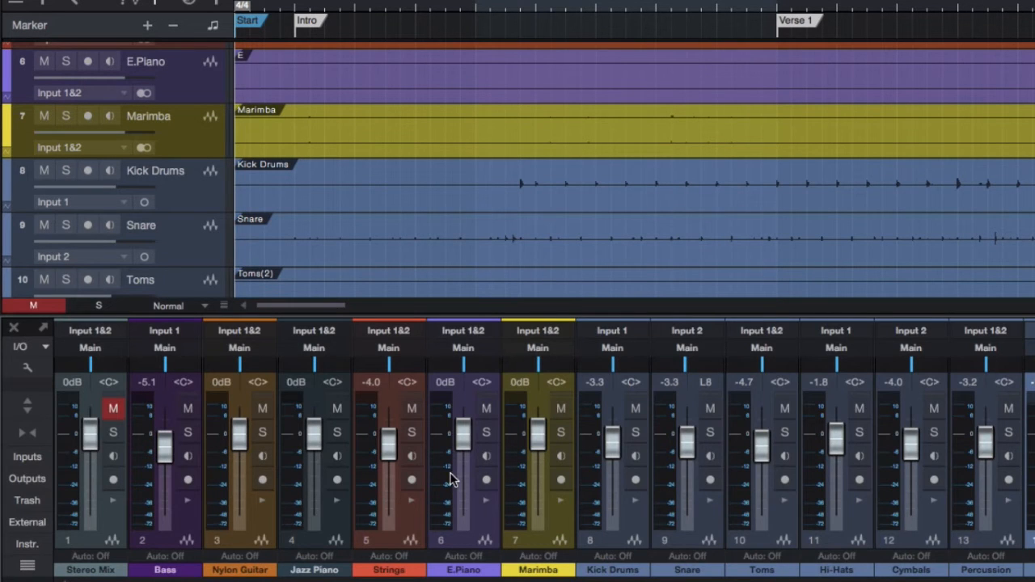
pyautogui.moveTo(451, 478)
pyautogui.moveTo(806, 477)
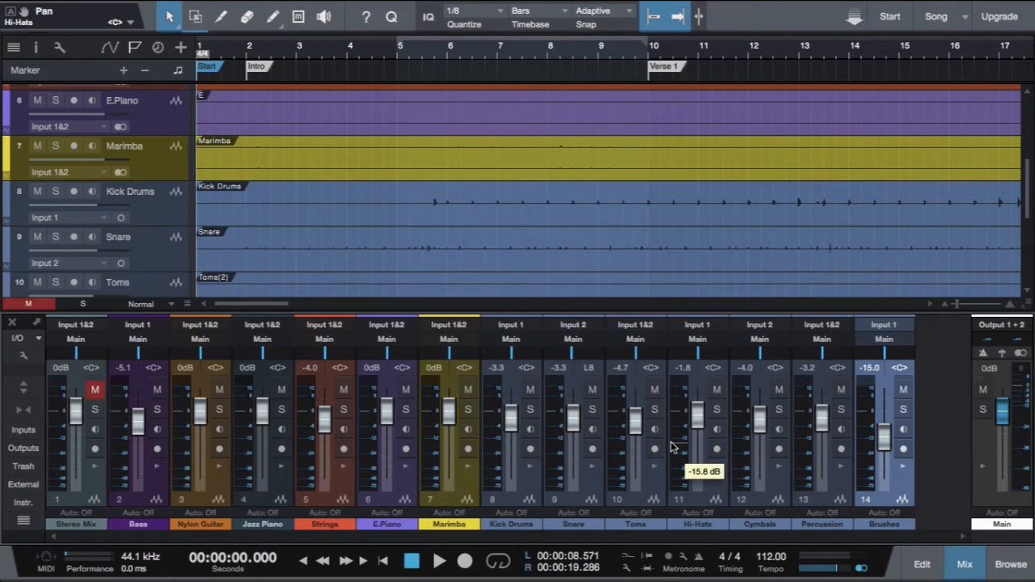
pyautogui.click(439, 562)
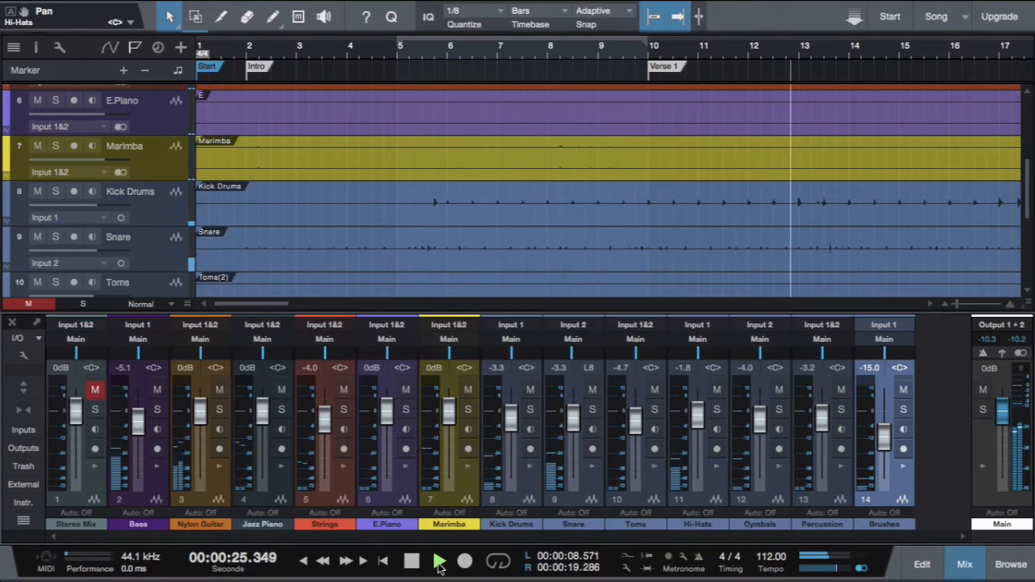
pyautogui.click(411, 561)
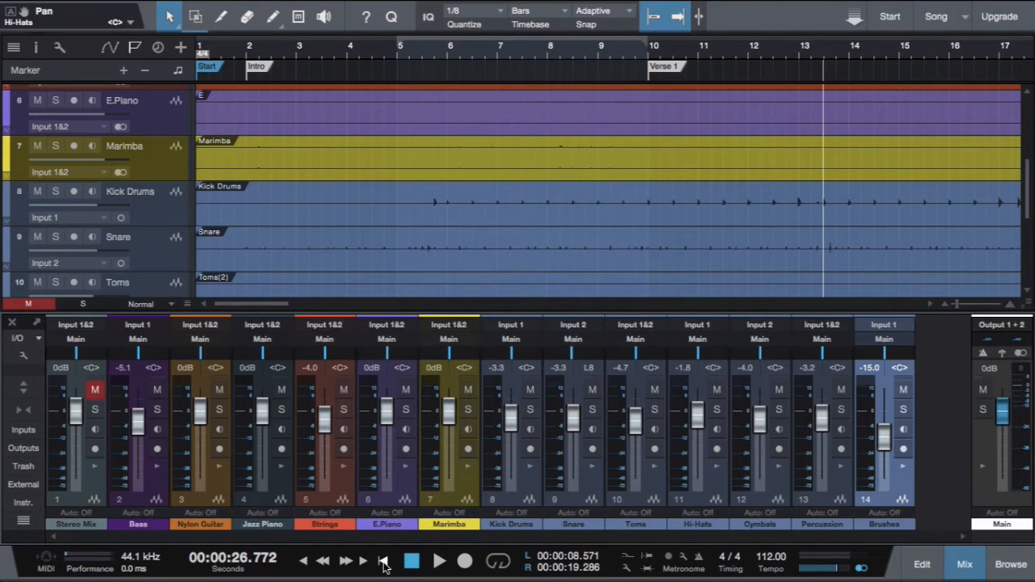
# Audition the Kick Drums in solo from bar 5 and switch on loop playback
pyautogui.click(396, 53)
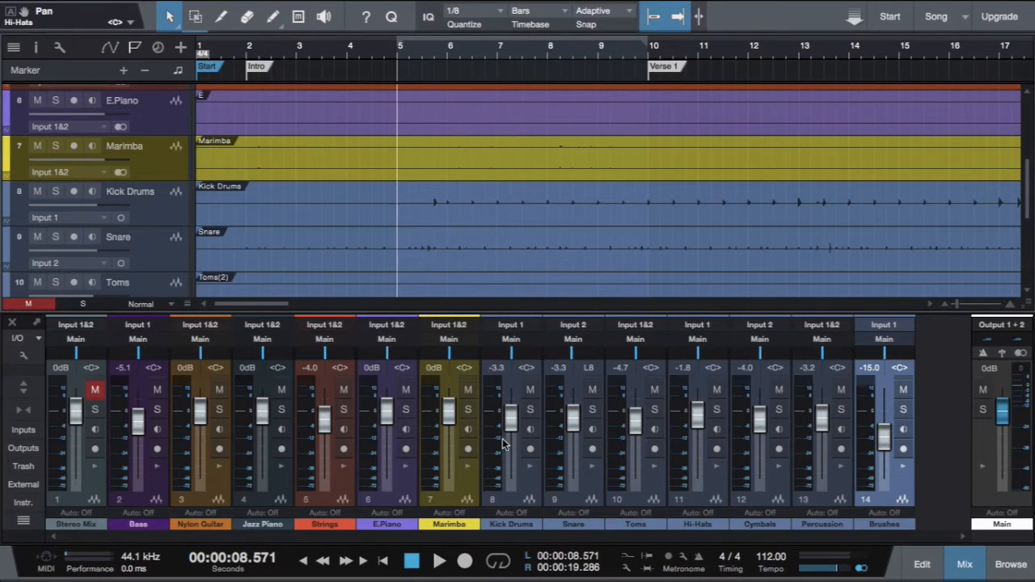
pyautogui.click(530, 412)
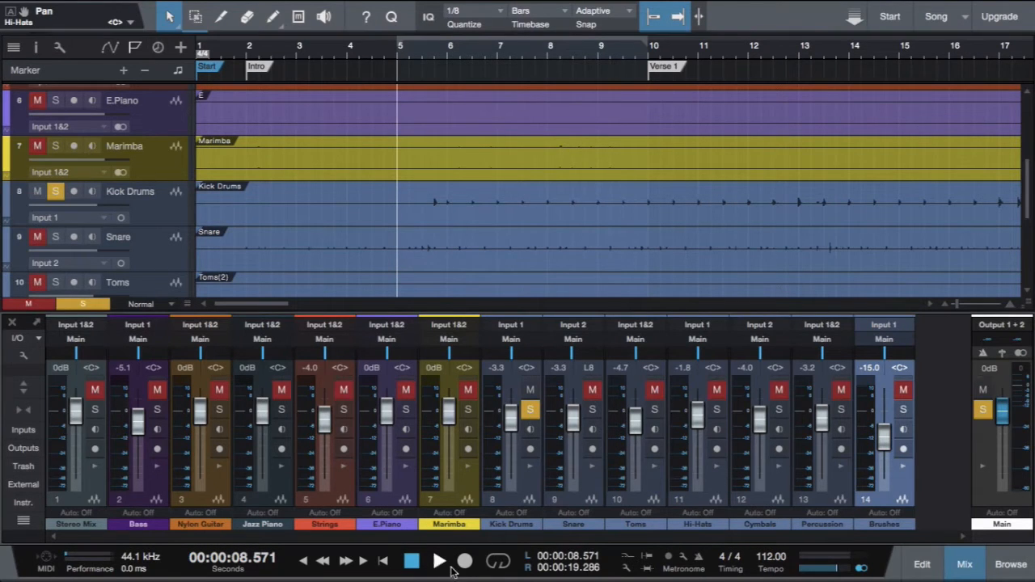
pyautogui.click(436, 564)
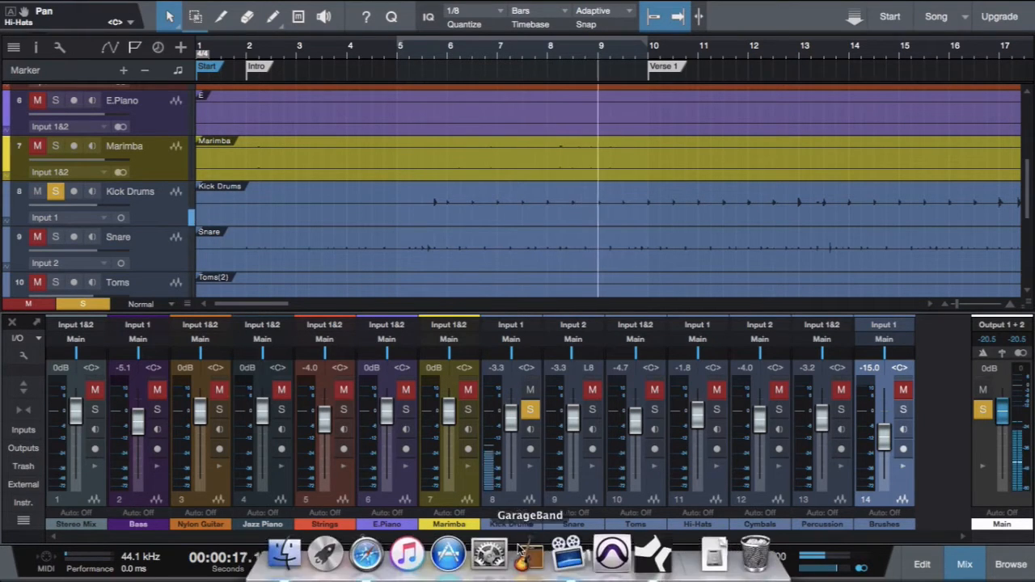
pyautogui.click(498, 563)
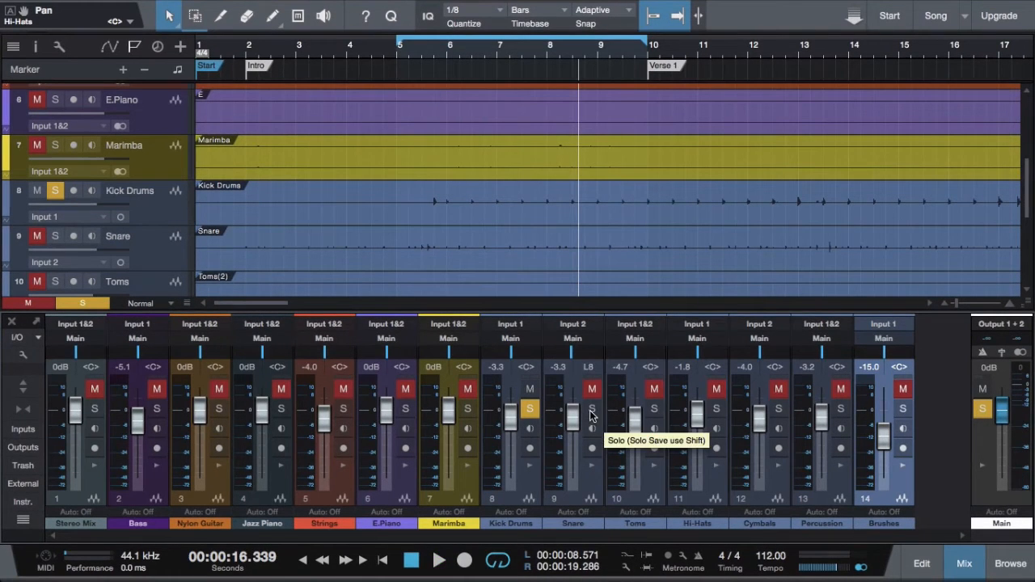
# Solo the Snare in place of the Kick Drums and play it back
pyautogui.click(591, 412)
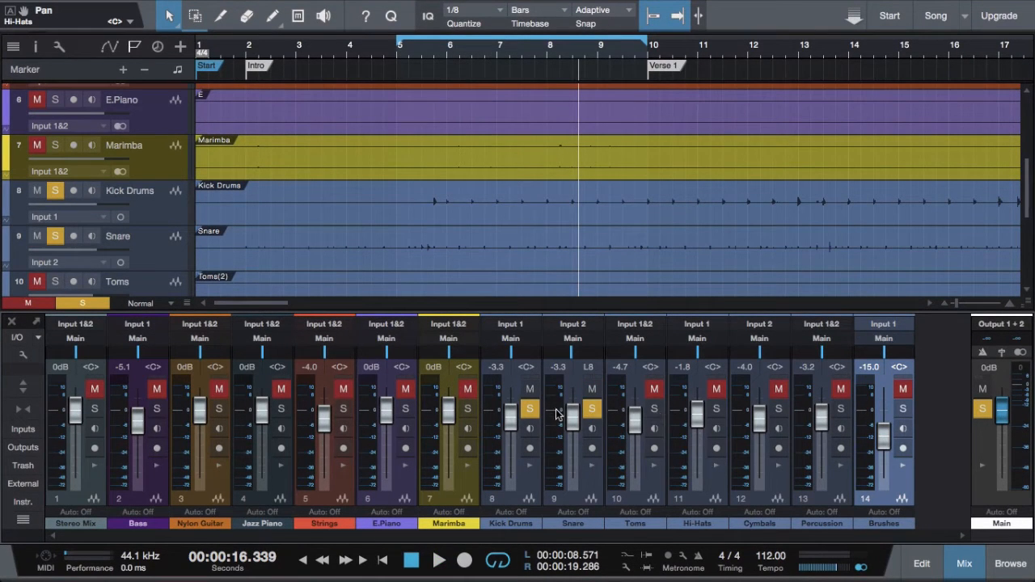
pyautogui.click(531, 391)
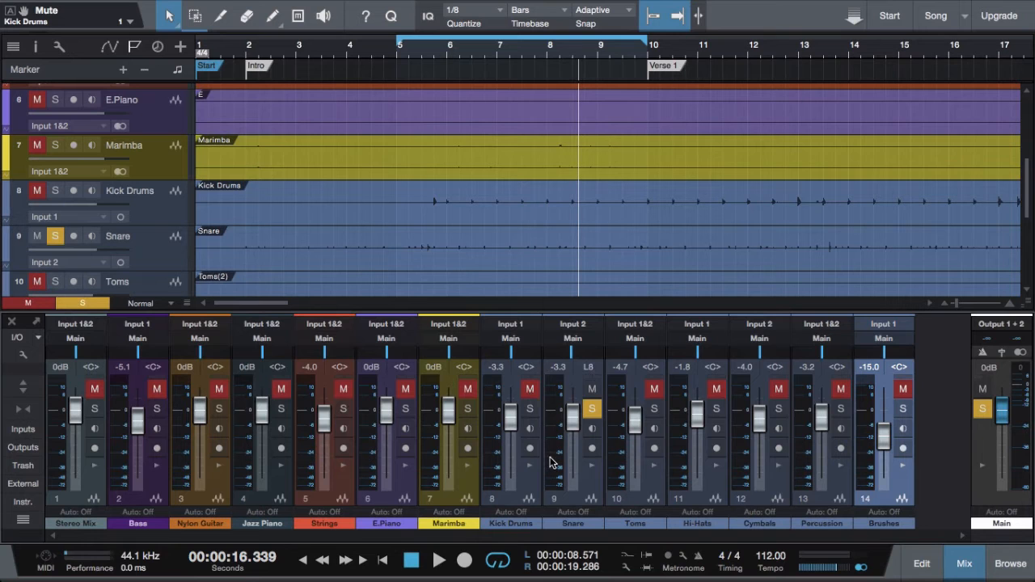
pyautogui.click(437, 561)
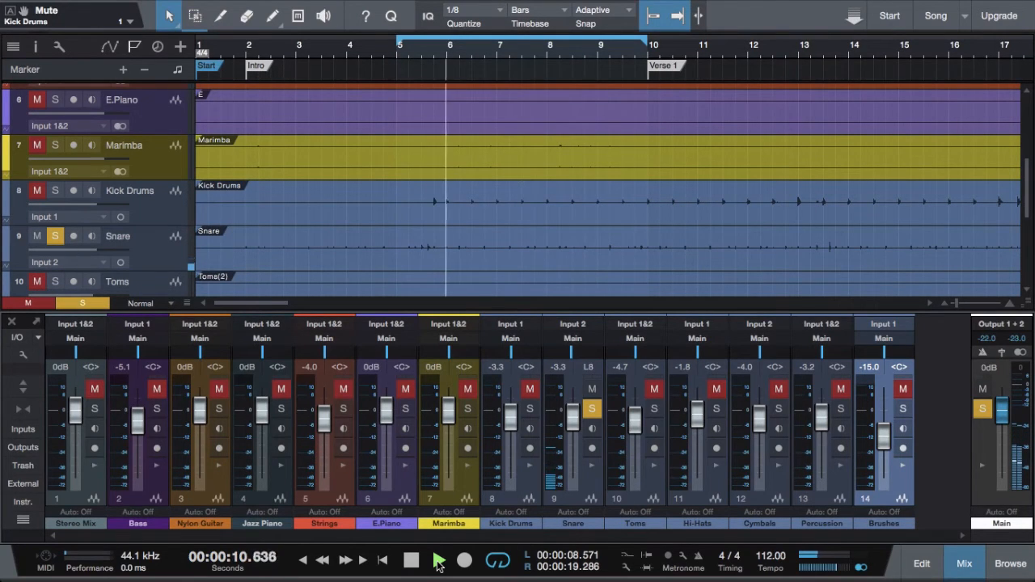
# Audition the Toms alone around bar 33, before Chorus 2, and switch the solo over to the Hi-Hats
pyautogui.click(654, 409)
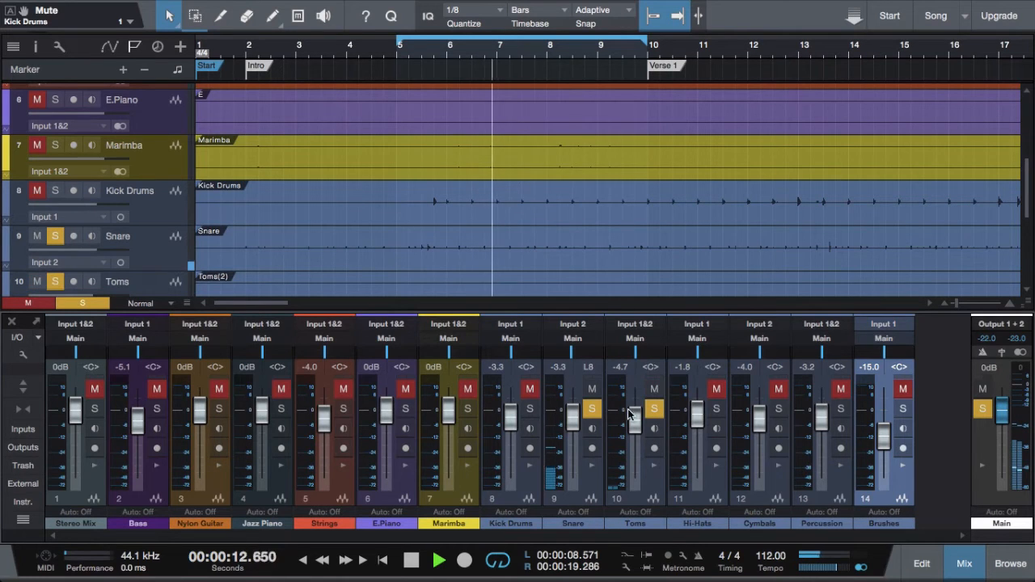
pyautogui.click(592, 408)
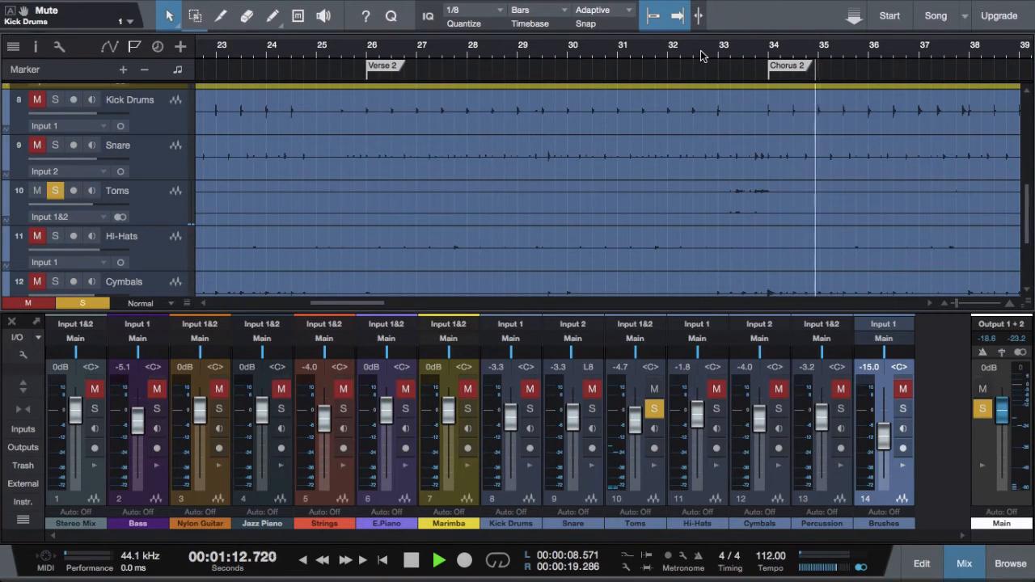
pyautogui.click(700, 50)
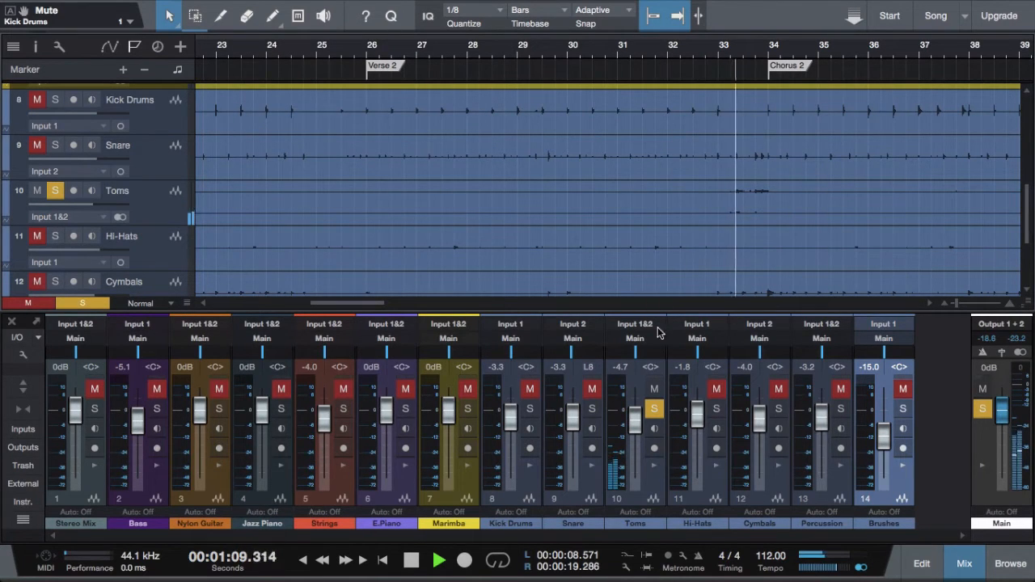
pyautogui.click(715, 408)
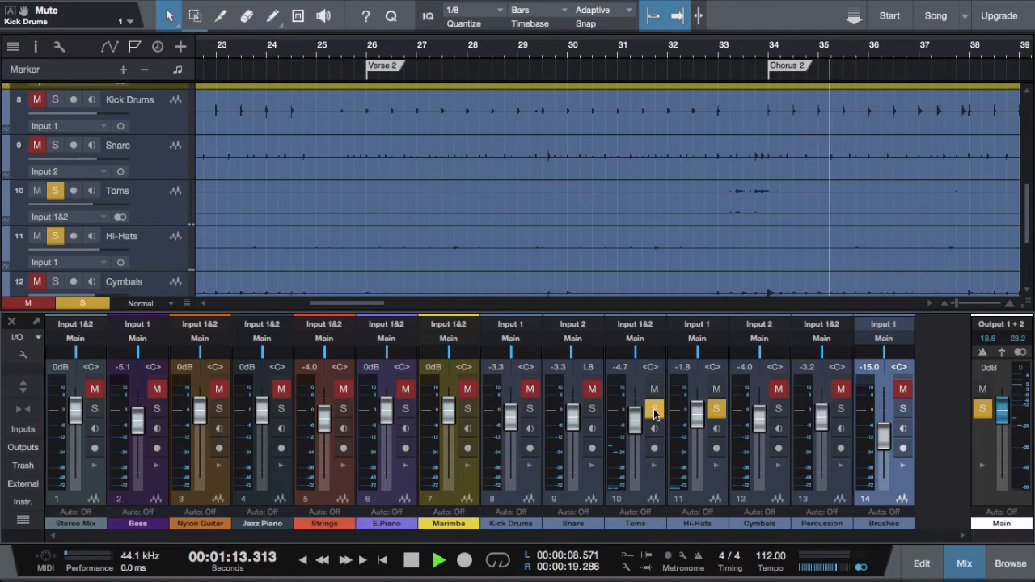
pyautogui.click(655, 409)
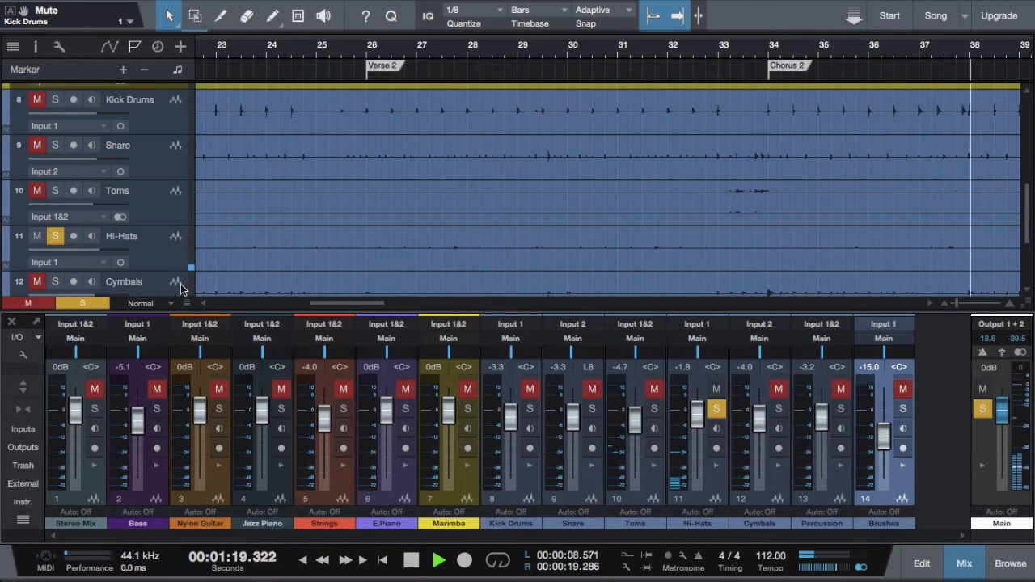
# Audition the Cymbals alone around the Bridge, and switch the solo over to Percussion
pyautogui.click(165, 249)
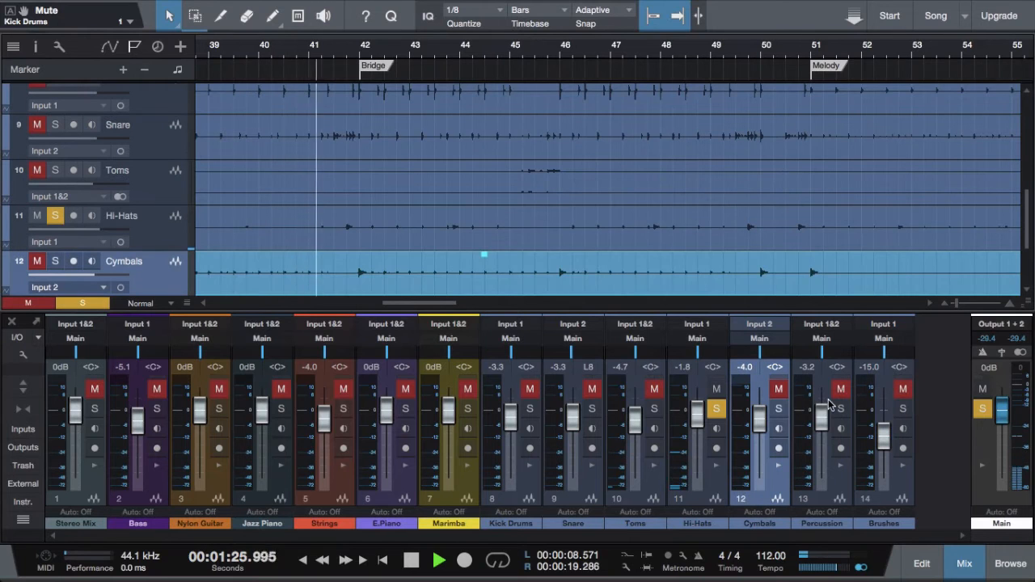
pyautogui.click(777, 408)
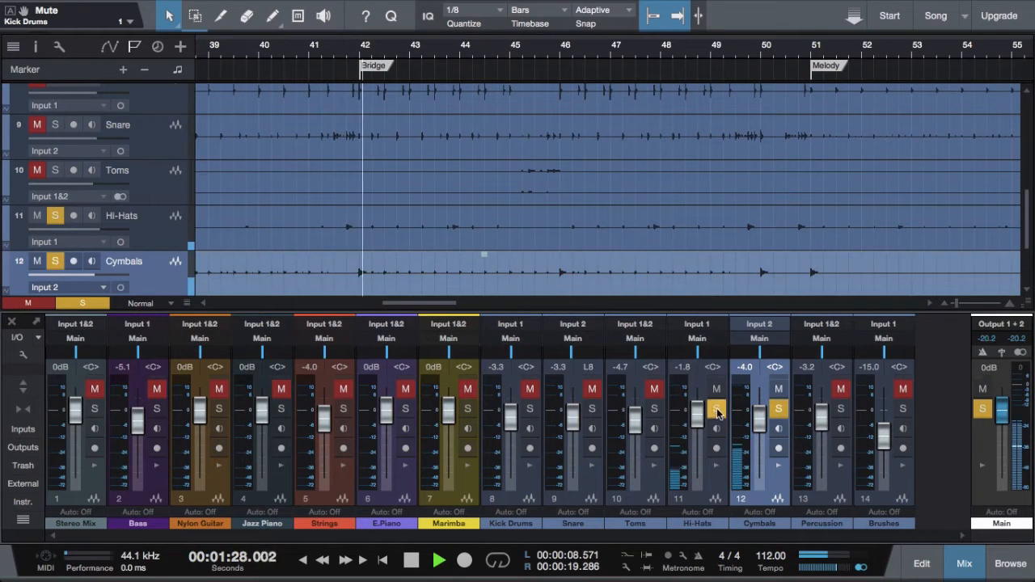
pyautogui.click(716, 409)
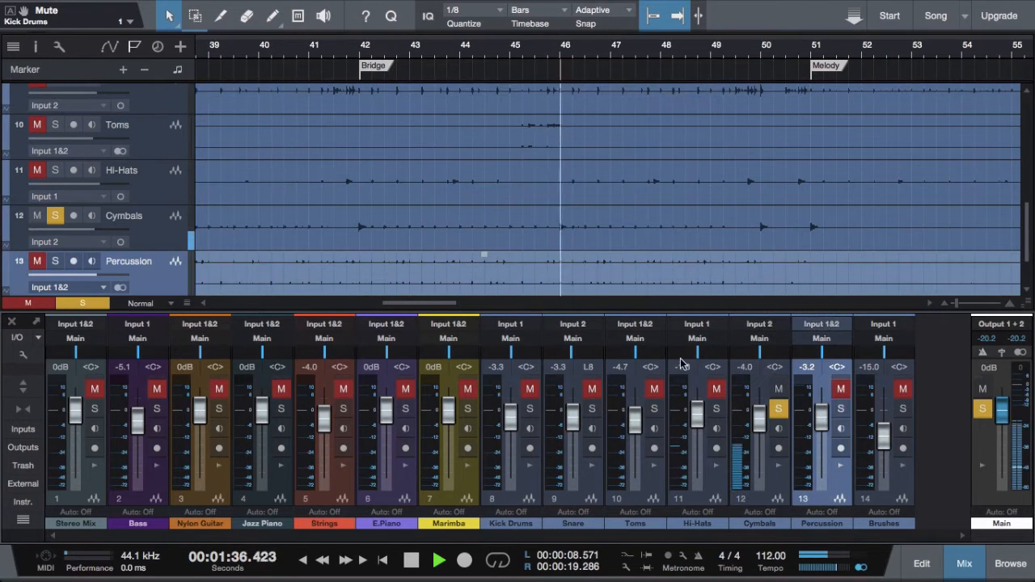
pyautogui.click(840, 409)
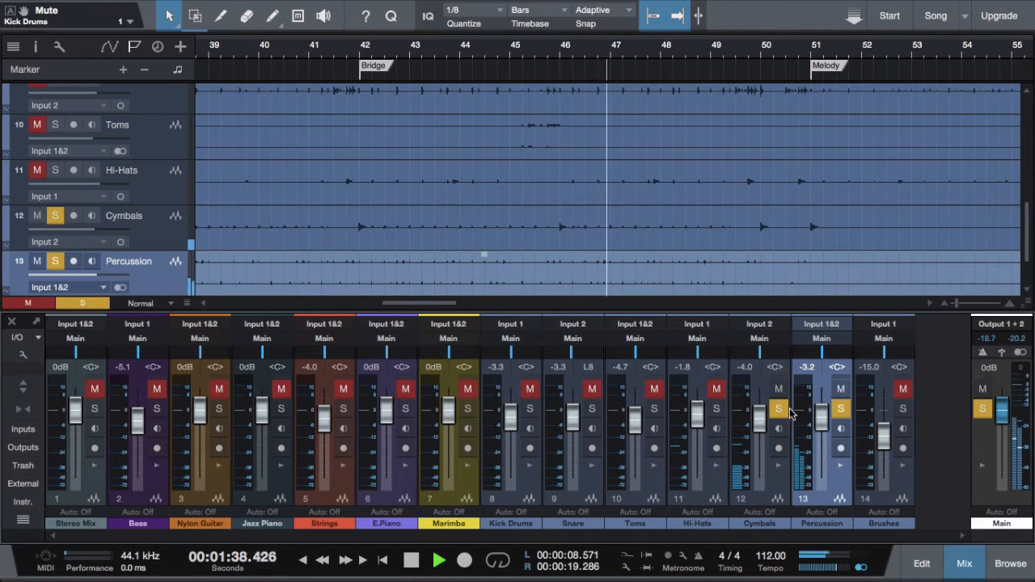
pyautogui.click(779, 409)
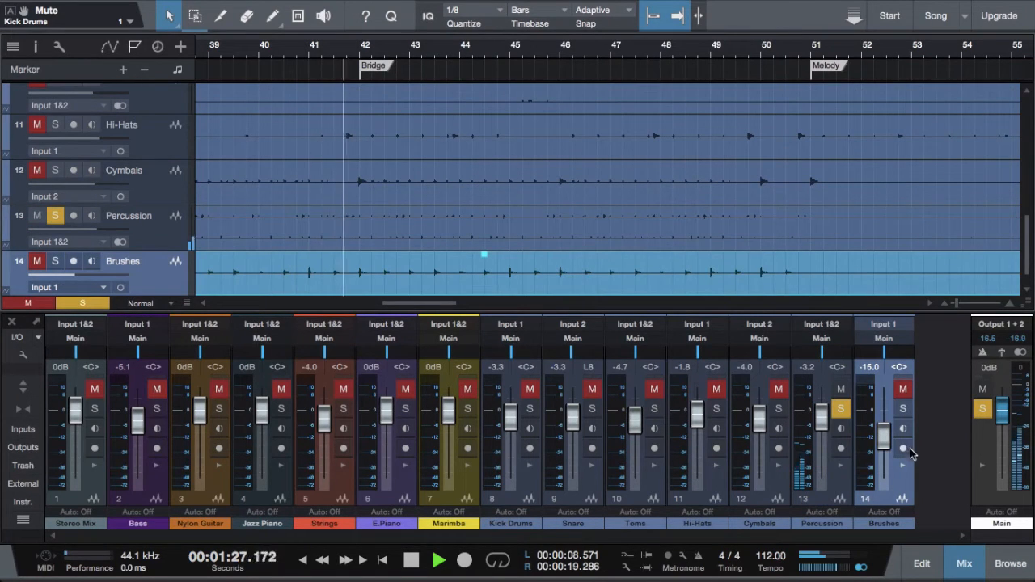
# Audition the Brushes alone in place of Percussion, raise their volume to -14.2 dB and stop playback
pyautogui.click(902, 410)
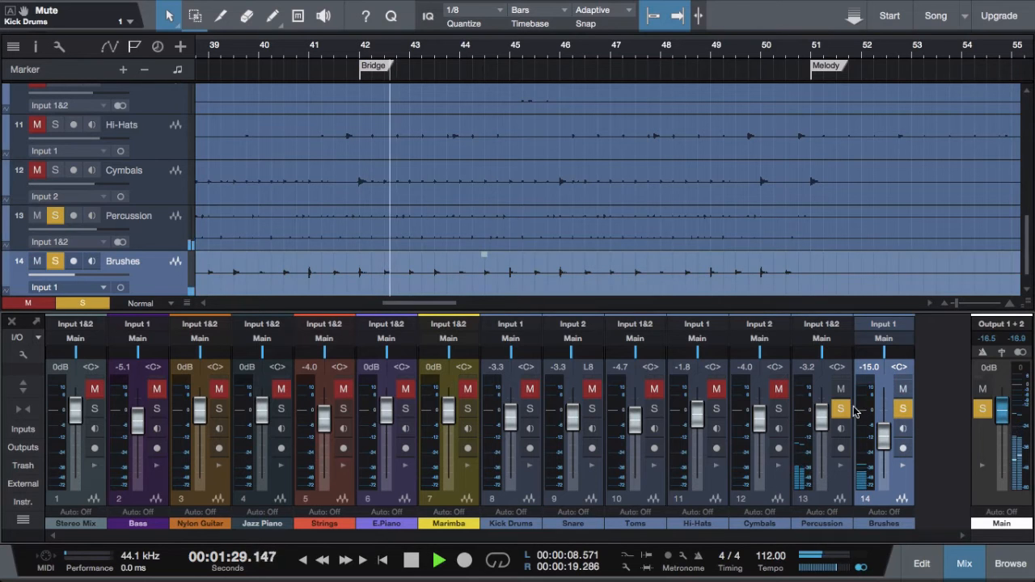
pyautogui.click(841, 409)
pyautogui.moveTo(883, 441)
pyautogui.mouseDown()
pyautogui.moveTo(881, 429)
pyautogui.moveTo(881, 440)
pyautogui.mouseUp()
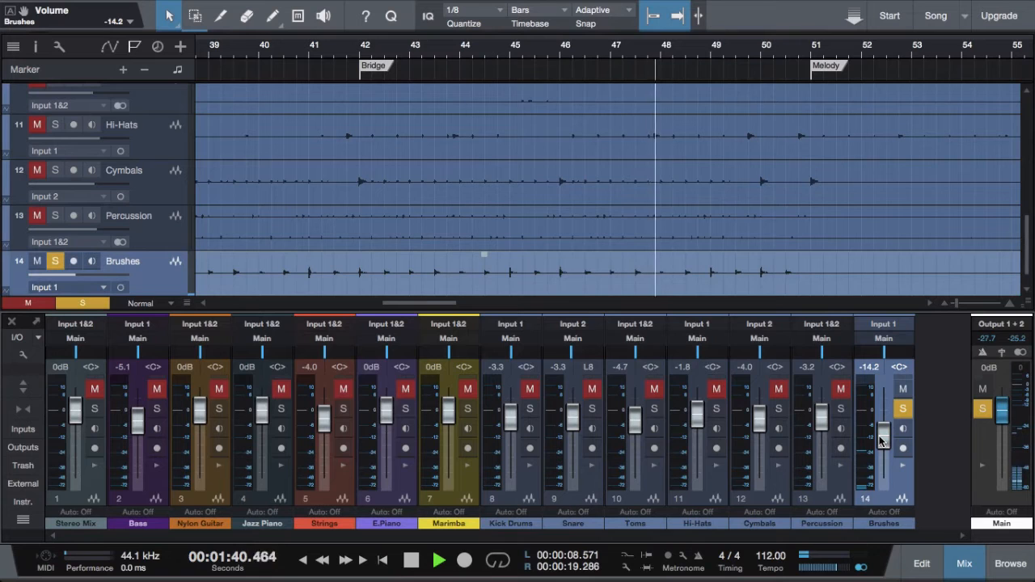
pyautogui.press('space')
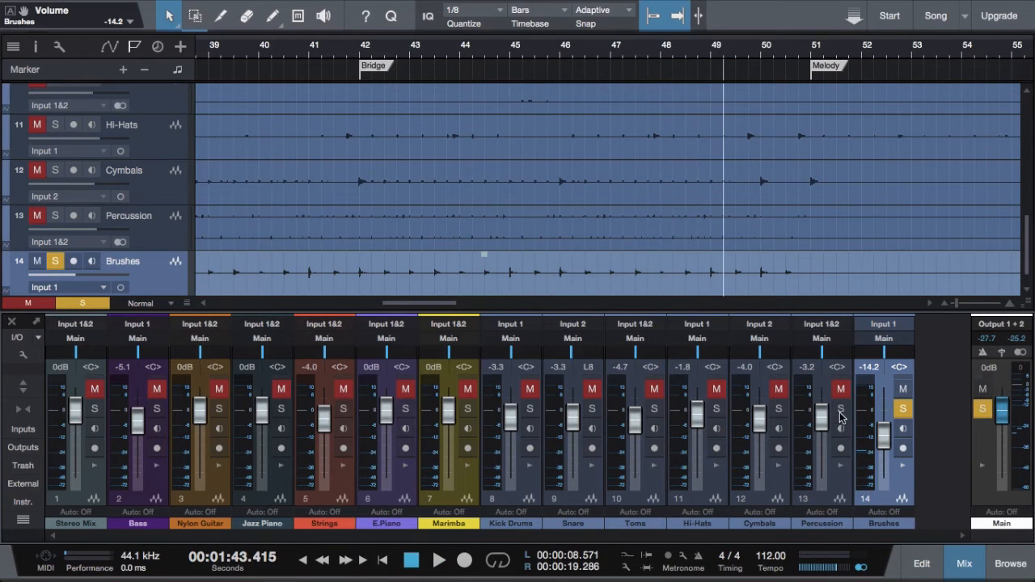
# Add Percussion, Cymbals, Hi-Hats, Toms, Snare and Kick Drums to the solo alongside the Brushes
pyautogui.click(841, 409)
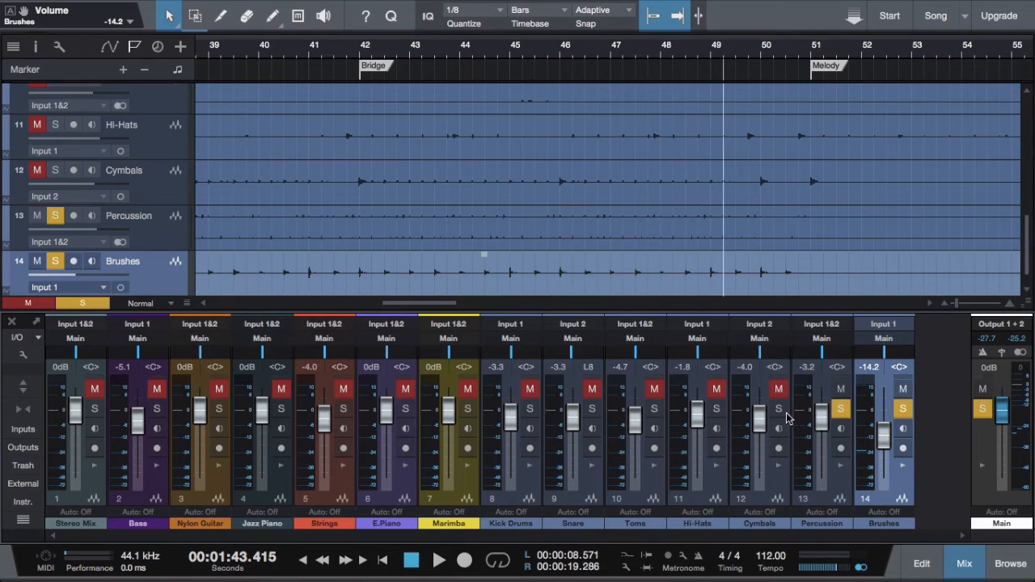
pyautogui.click(779, 409)
pyautogui.click(716, 409)
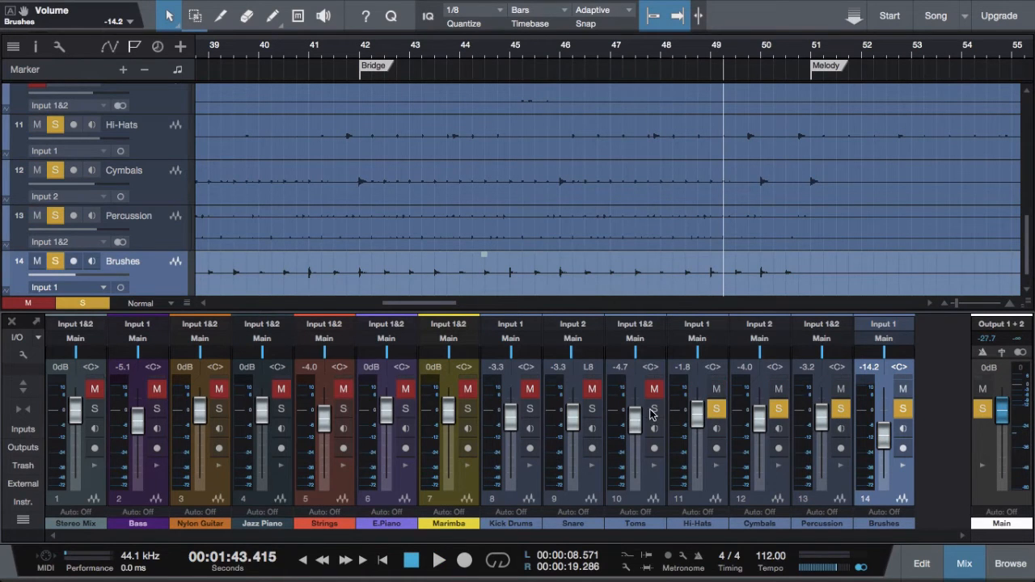
pyautogui.click(654, 409)
pyautogui.click(594, 411)
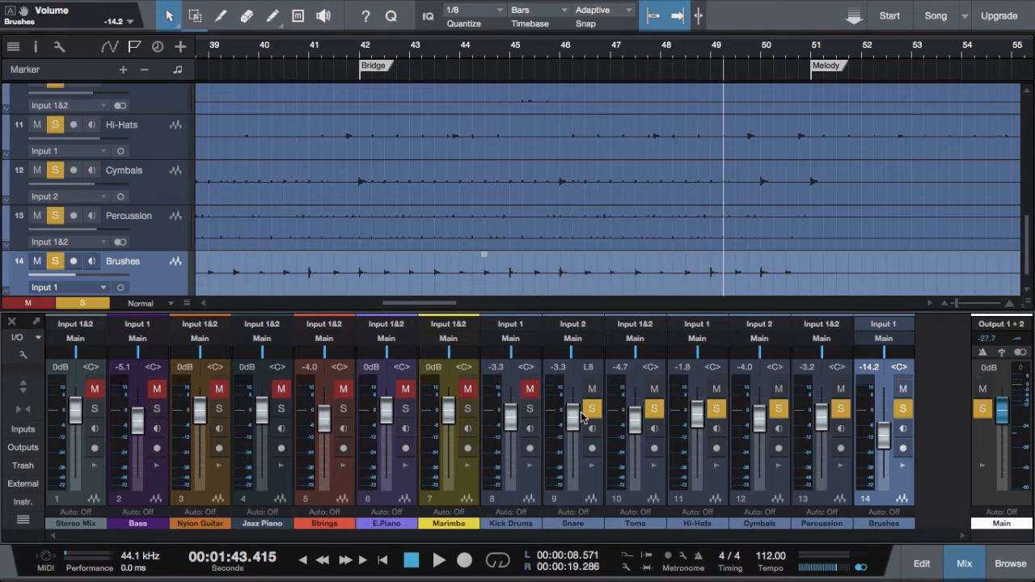
pyautogui.click(530, 411)
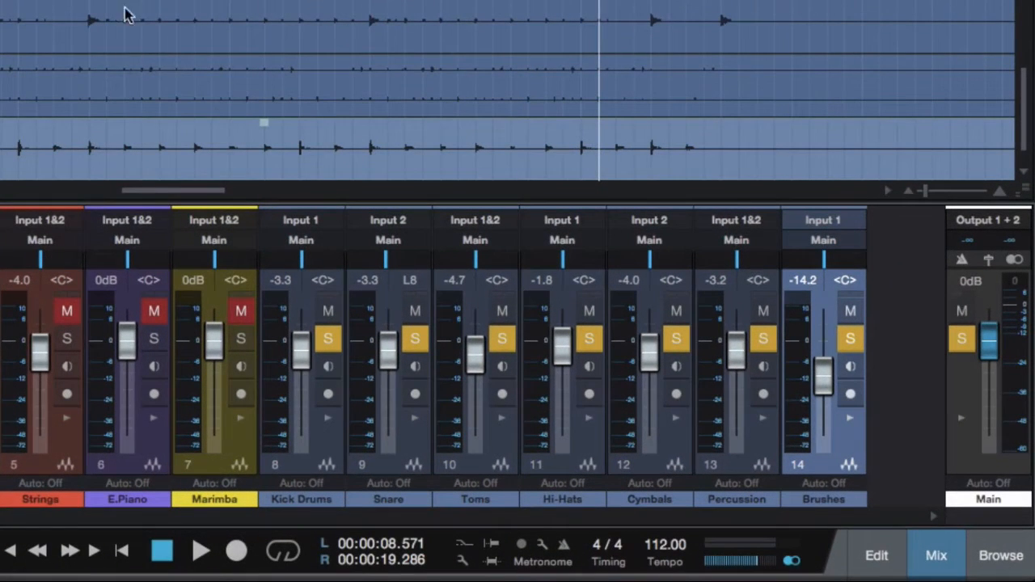
# Play the soloed drums and loop the section from 00:01:24.107 to 00:01:47.143
pyautogui.press('space')
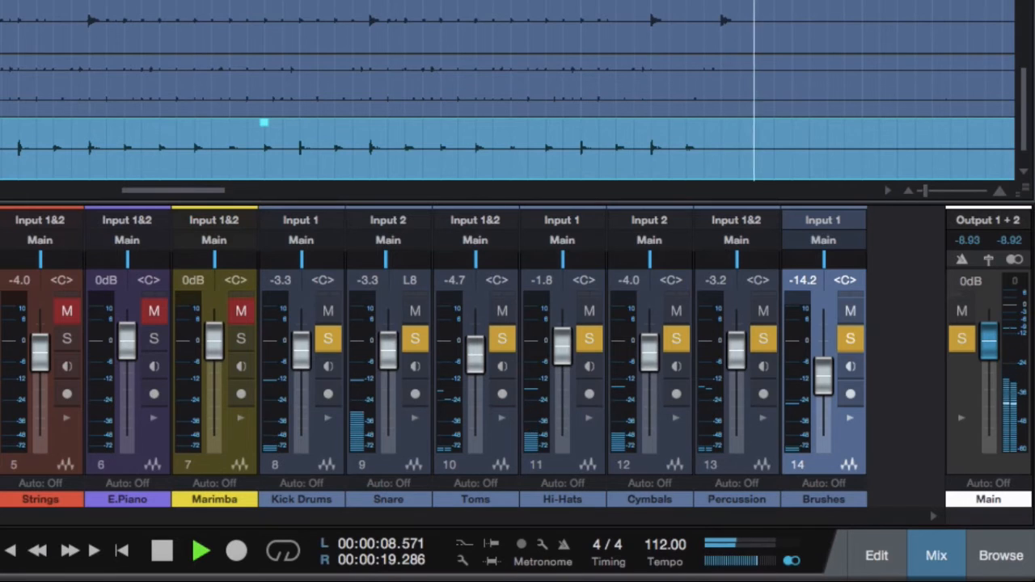
pyautogui.moveTo(0, 0); pyautogui.dragTo(437, 0)
pyautogui.click(283, 550)
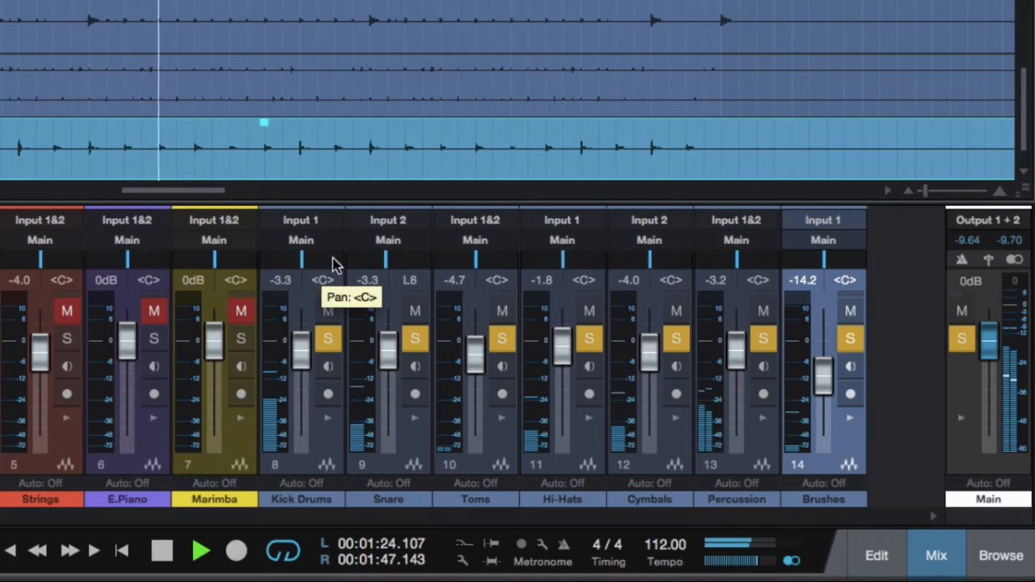
# Pan the Snare to L34, Hi-Hats to L26, Cymbals to R50 and Brushes to R18
pyautogui.moveTo(386, 270); pyautogui.dragTo(374, 270)
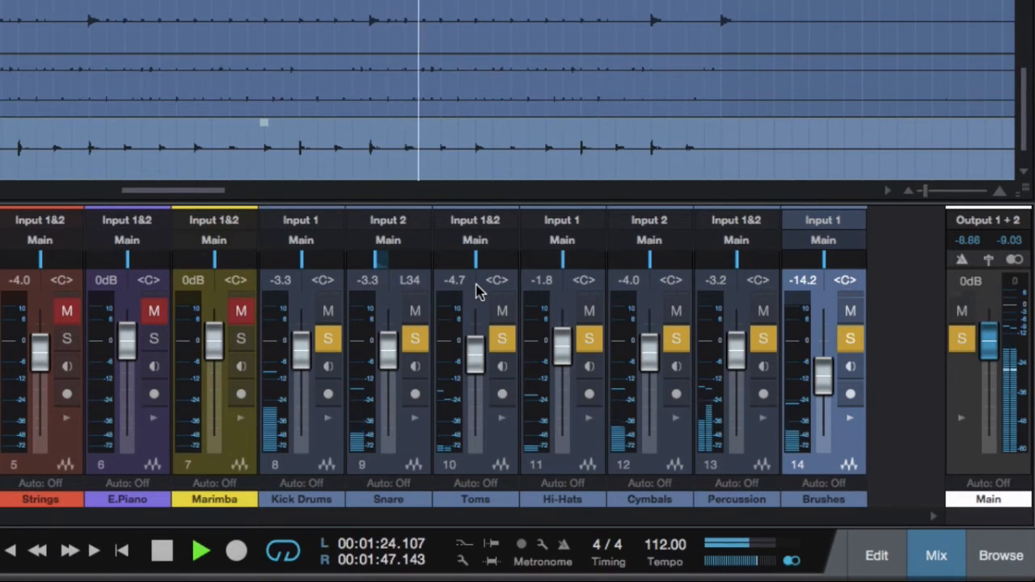
pyautogui.moveTo(563, 268); pyautogui.dragTo(553, 267)
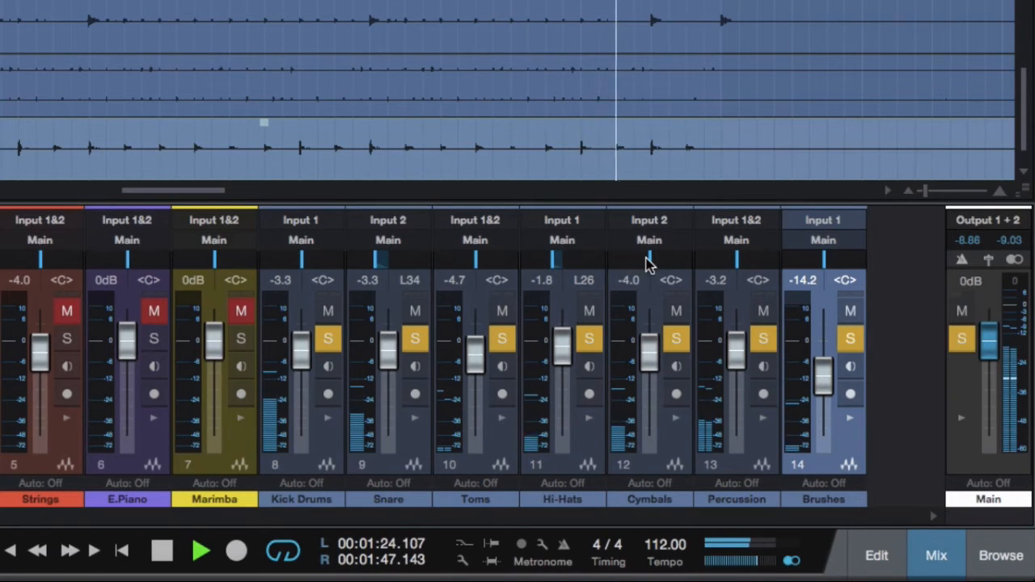
pyautogui.moveTo(652, 260); pyautogui.dragTo(669, 262)
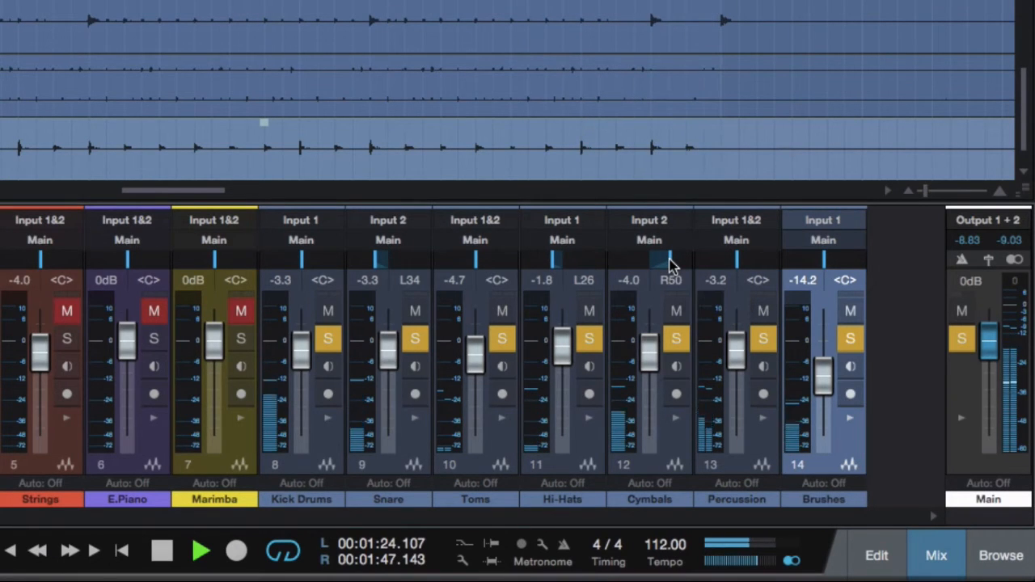
pyautogui.moveTo(828, 272)
pyautogui.mouseDown()
pyautogui.moveTo(810, 267)
pyautogui.moveTo(832, 273)
pyautogui.mouseUp()
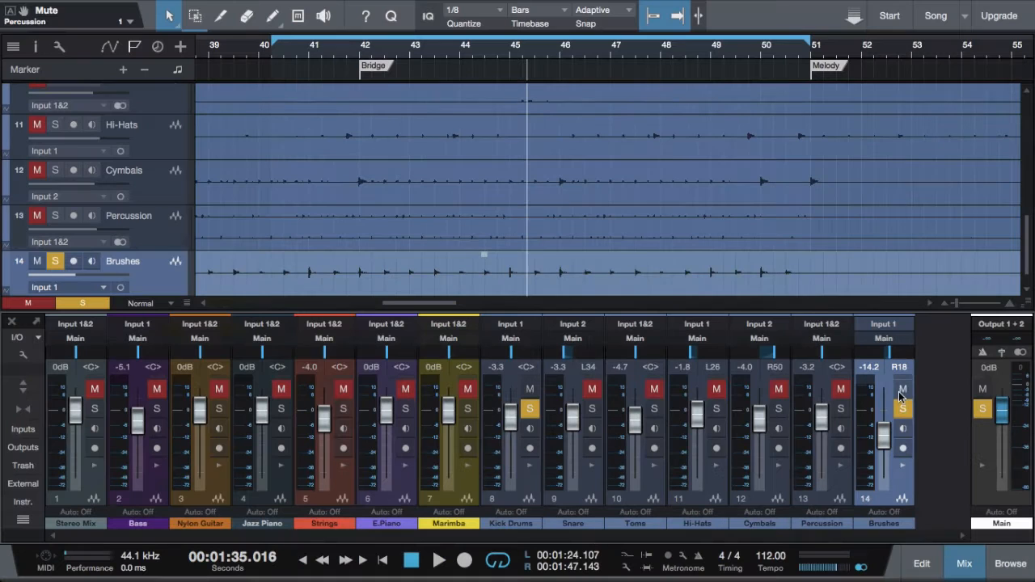
# Mute the Brushes to leave only the Kick Drums soloed, and insert the PreSonus Channel Strip on the Kick Drums channel
pyautogui.click(903, 390)
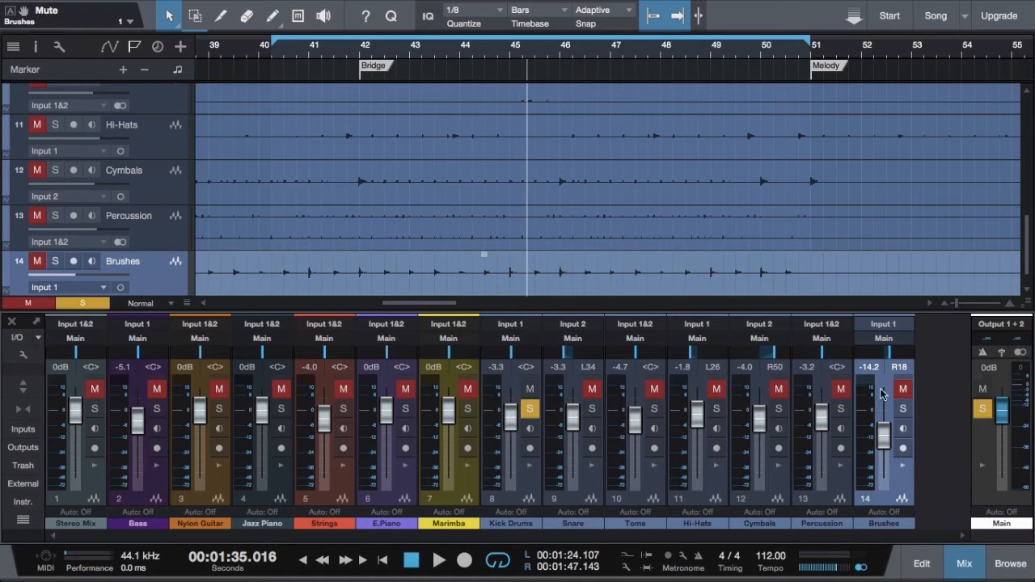
pyautogui.click(532, 469)
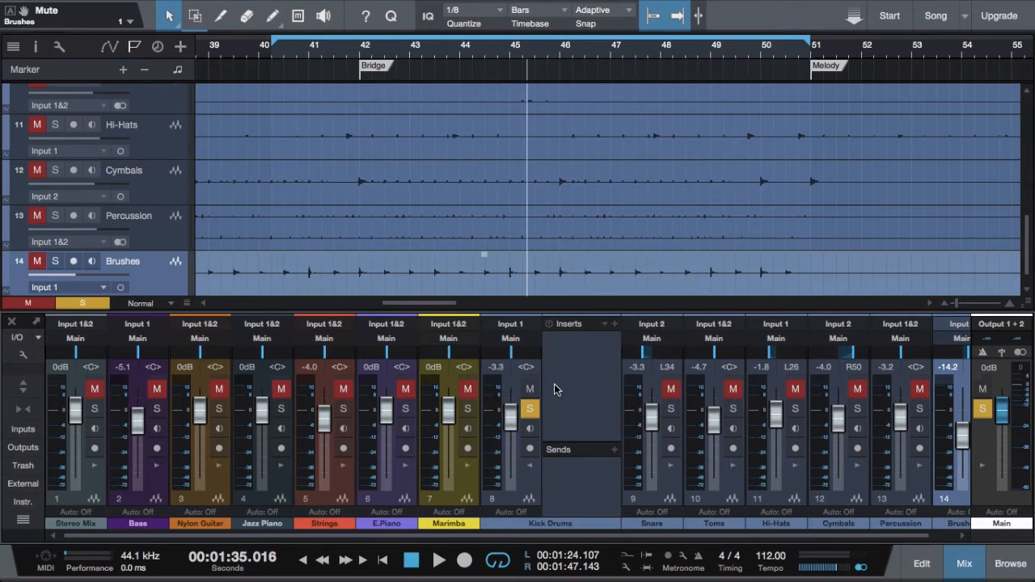
pyautogui.click(615, 325)
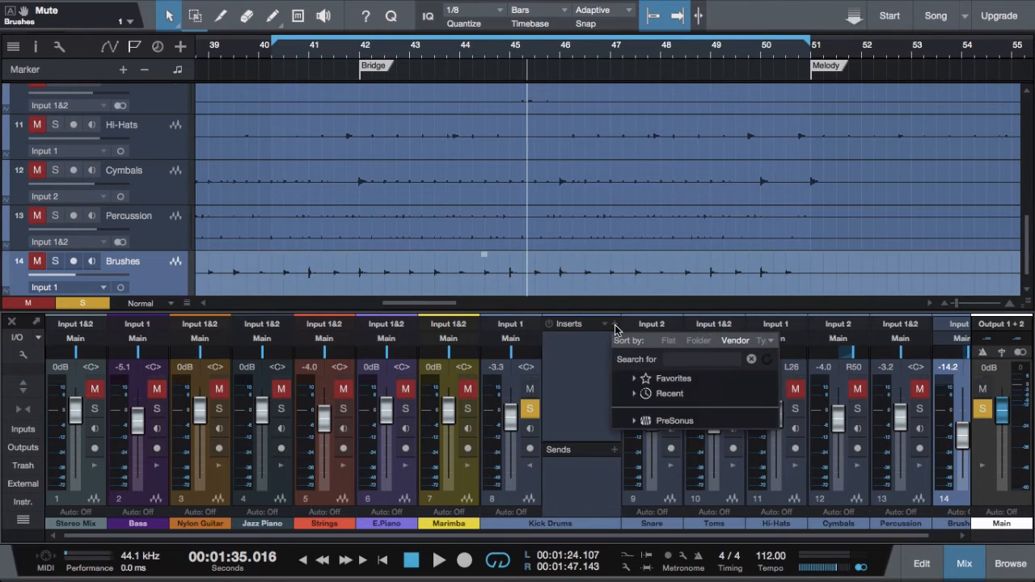
pyautogui.click(656, 422)
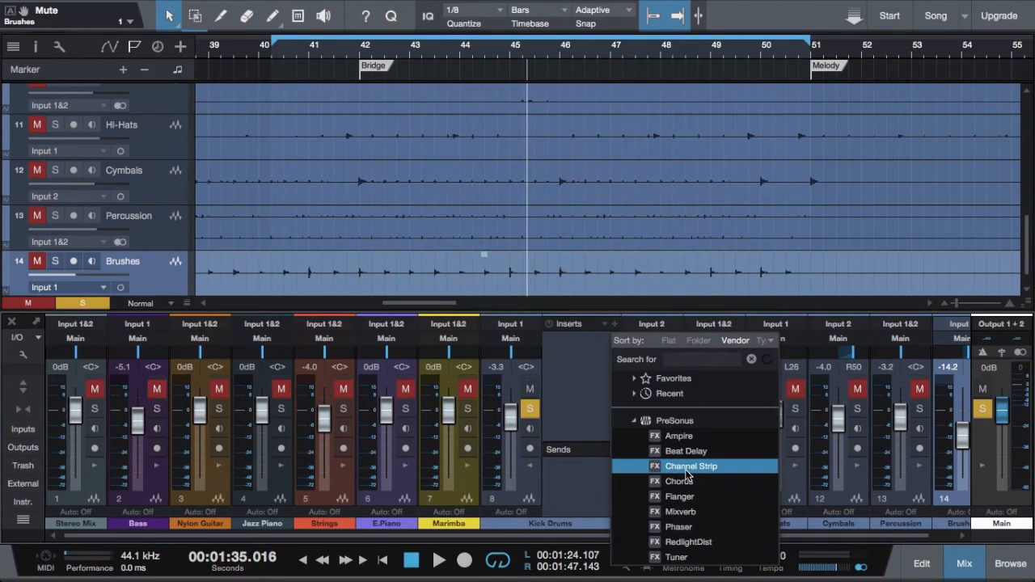
pyautogui.click(1012, 566)
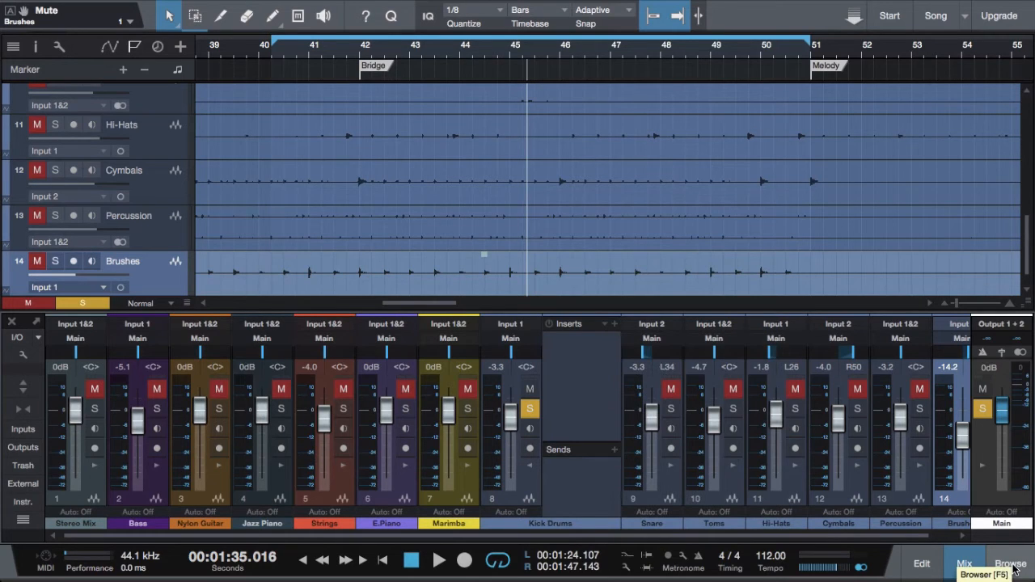
pyautogui.click(1010, 564)
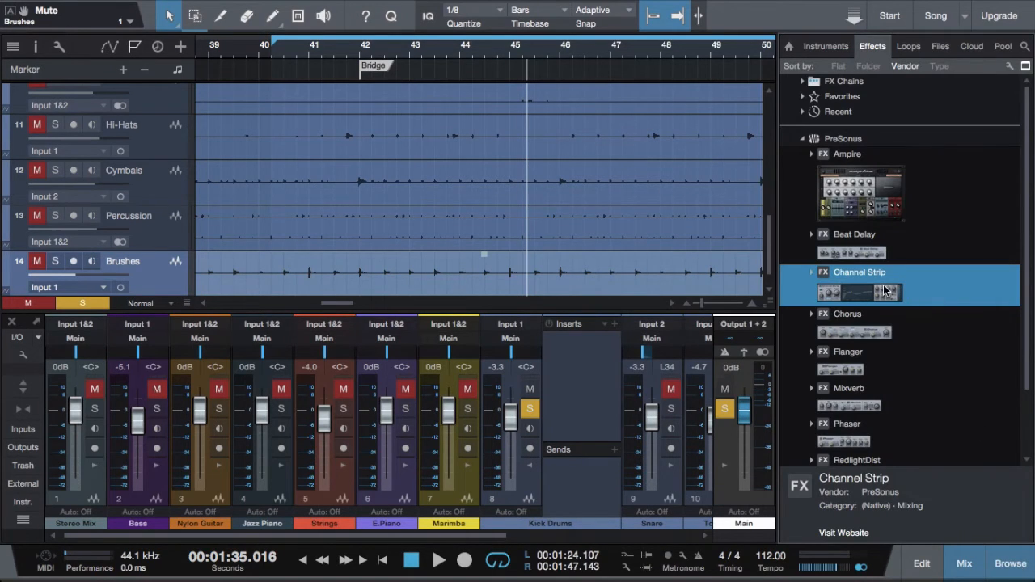
pyautogui.moveTo(884, 292); pyautogui.dragTo(574, 344)
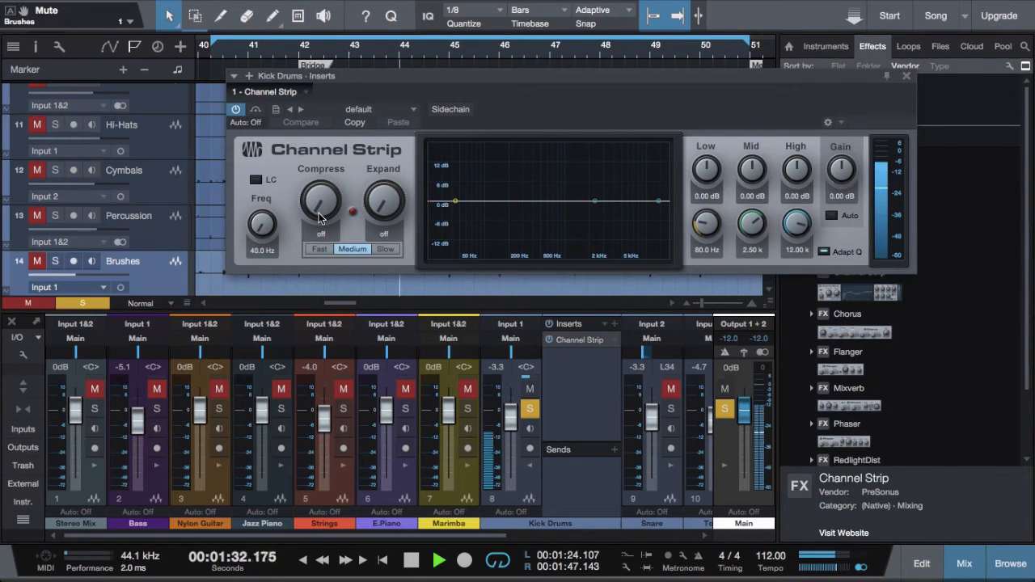
# Compress the Kick Drums at 70.5% with Fast speed, comparing it with Slow, and raise the channel volume to 0 dB
pyautogui.moveTo(320, 218); pyautogui.dragTo(316, 203)
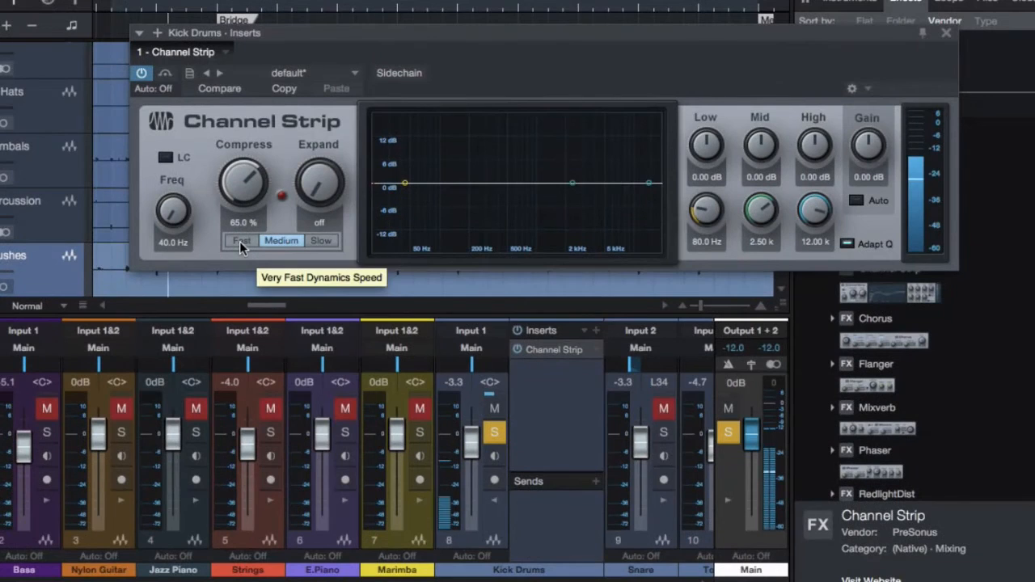
pyautogui.click(239, 241)
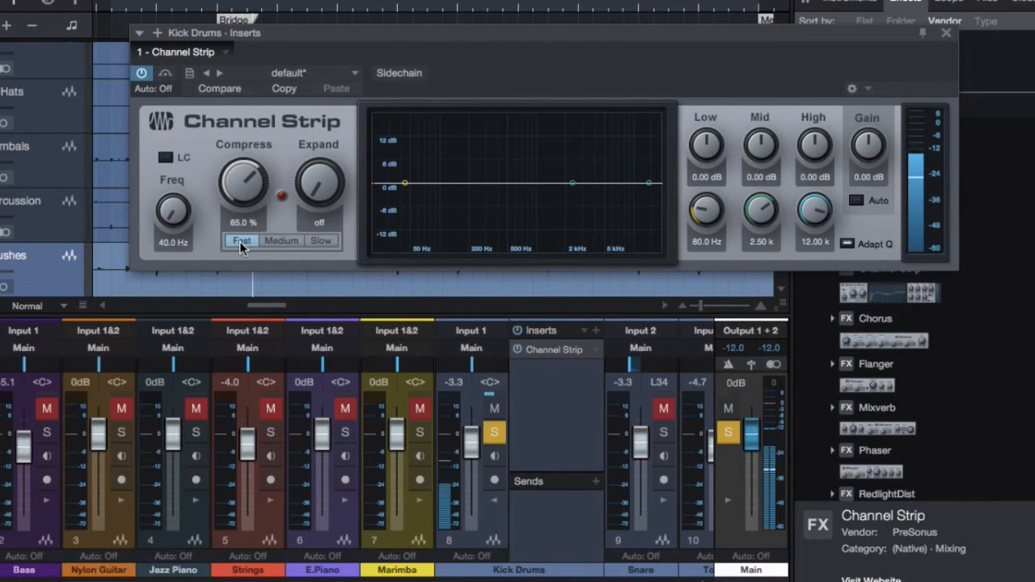
pyautogui.moveTo(238, 194); pyautogui.dragTo(236, 185)
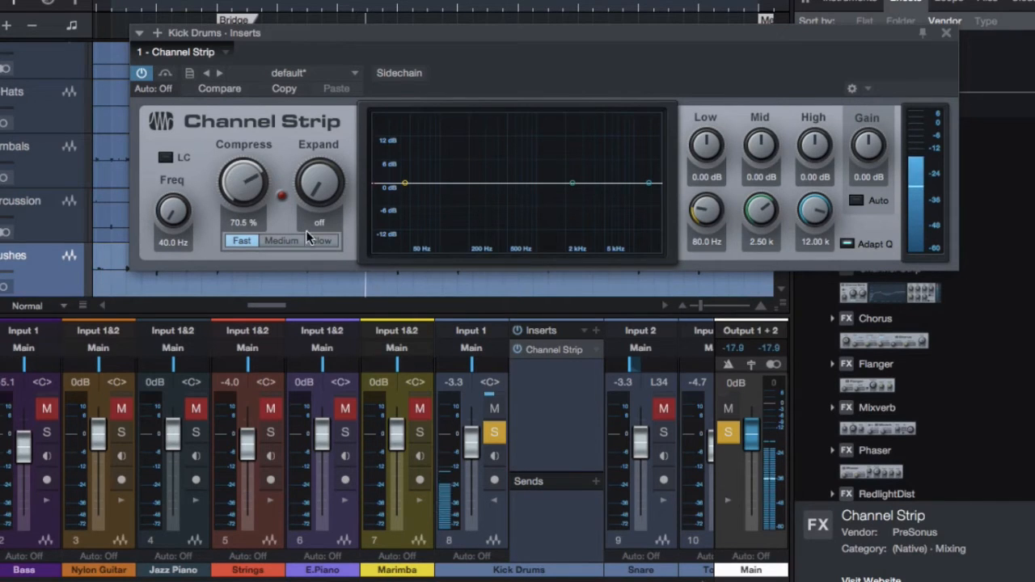
pyautogui.moveTo(478, 453); pyautogui.dragTo(478, 448)
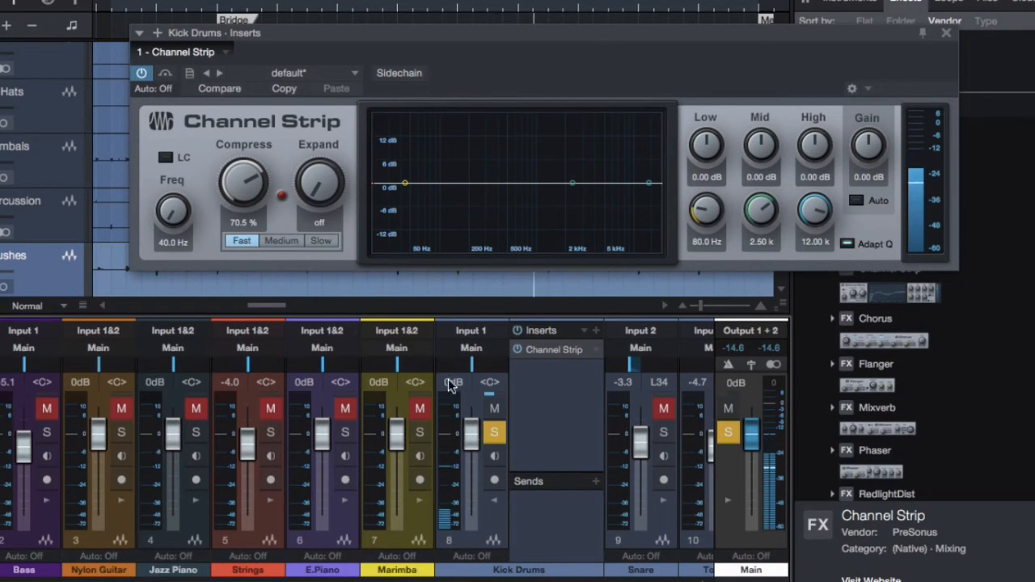
pyautogui.click(321, 241)
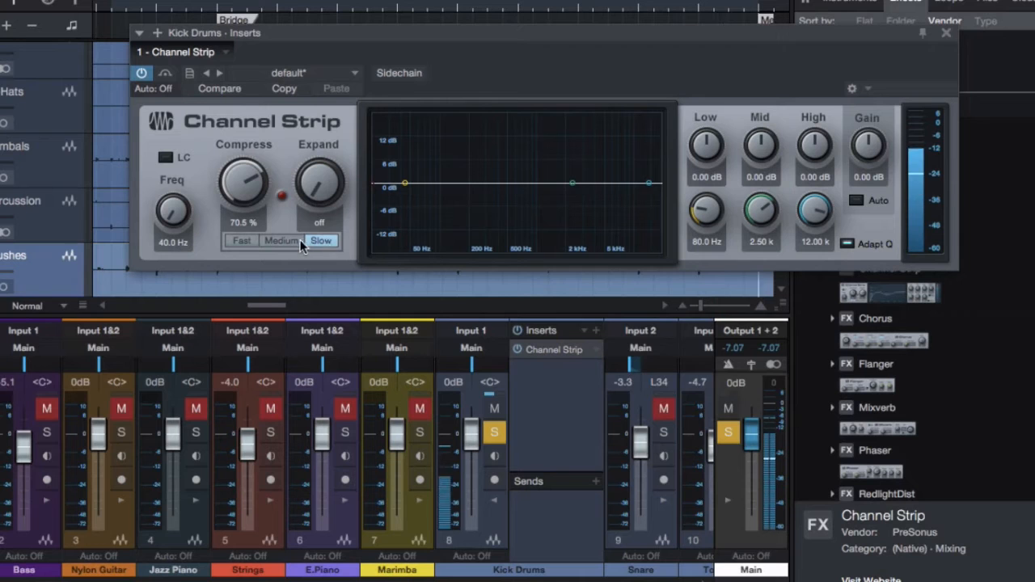
pyautogui.click(243, 242)
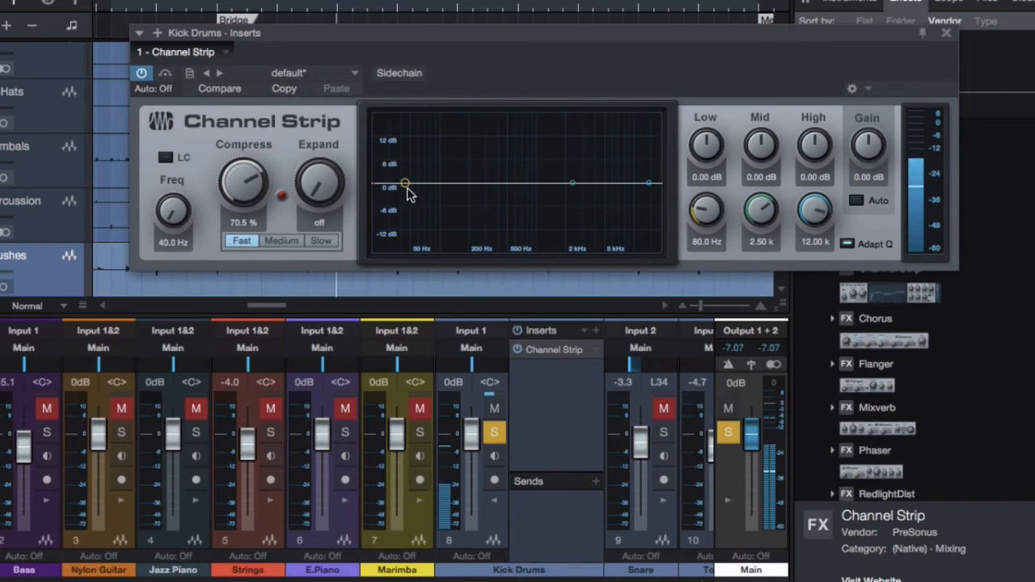
# Sweep the Mid band for the problem frequency, cut it to -1.57 dB at 100 Hz, and boost the Low band 9.45 dB at 62.7 Hz
pyautogui.moveTo(406, 185)
pyautogui.mouseDown()
pyautogui.moveTo(386, 165)
pyautogui.moveTo(396, 158)
pyautogui.moveTo(396, 188)
pyautogui.mouseUp()
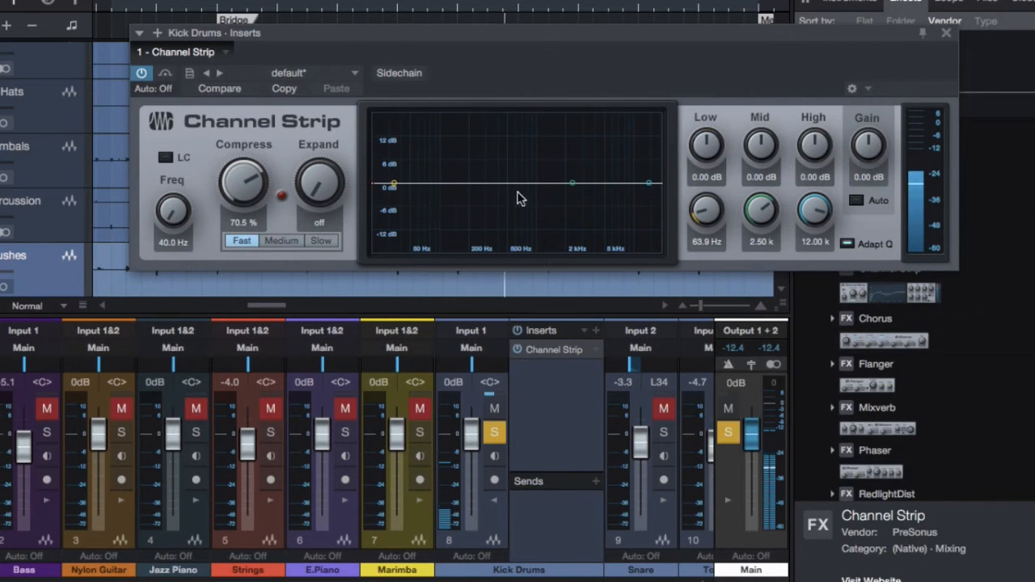
pyautogui.moveTo(543, 189); pyautogui.dragTo(429, 115)
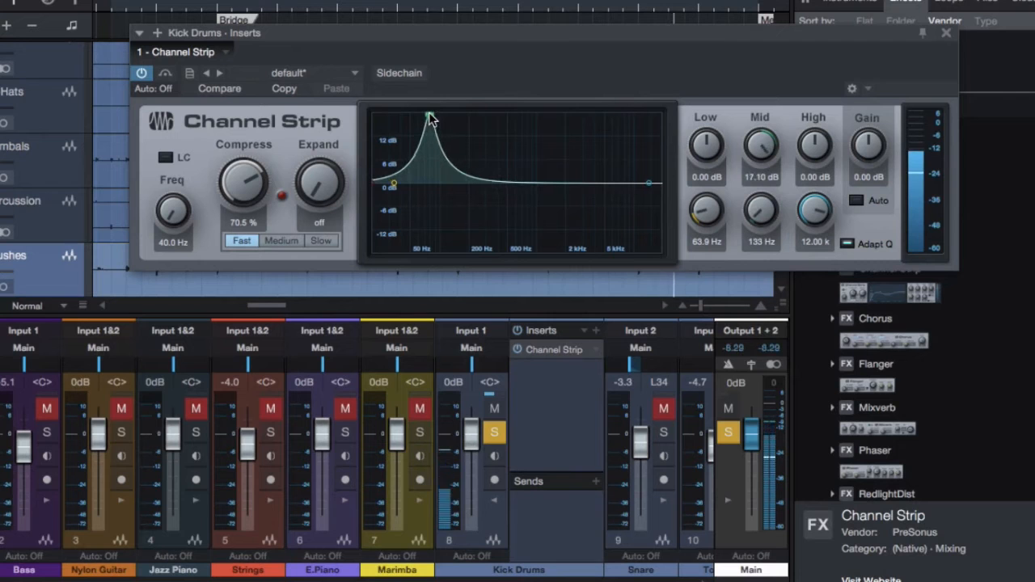
pyautogui.click(848, 243)
pyautogui.click(848, 243)
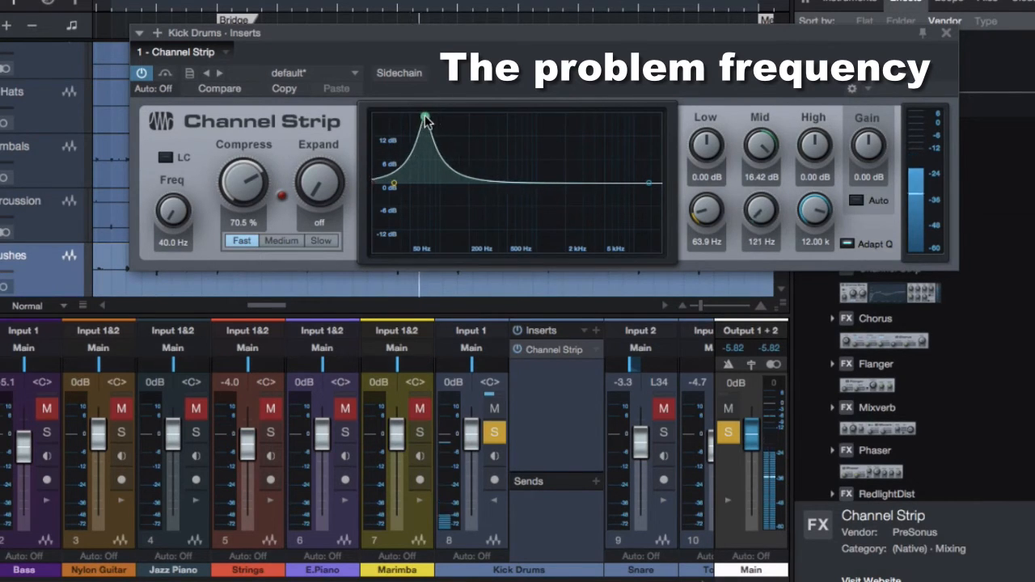
pyautogui.moveTo(416, 120); pyautogui.dragTo(393, 147)
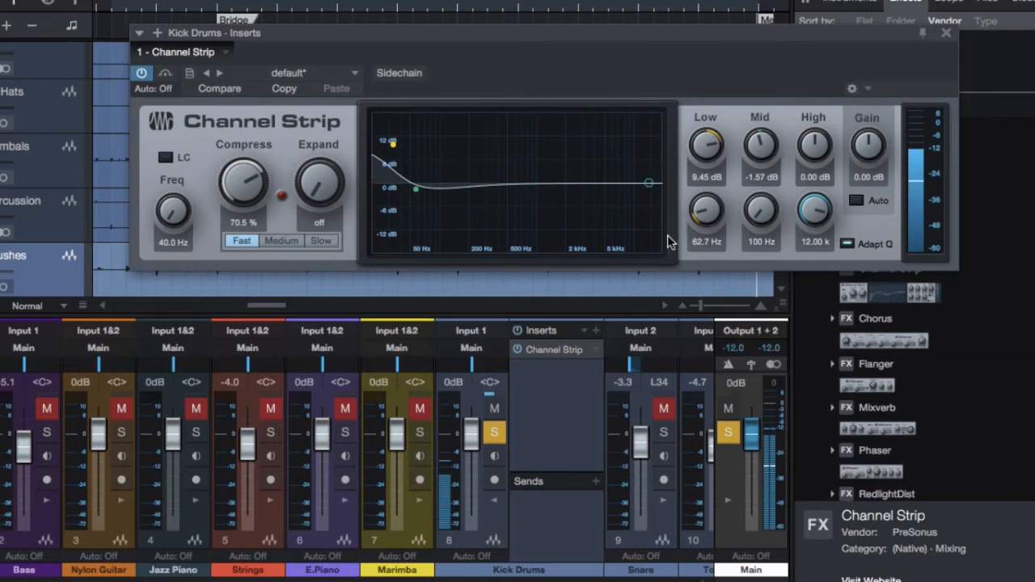
# Turn off Adapt Q, boost the High band 3.60 dB at 2.50 kHz, and raise the compression to 75.5%
pyautogui.click(848, 244)
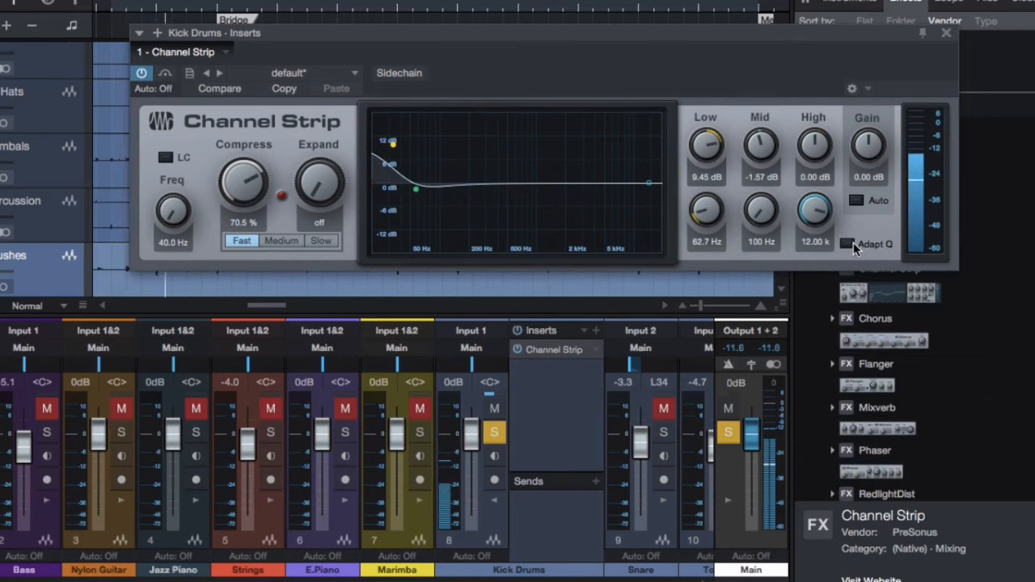
pyautogui.moveTo(649, 184); pyautogui.dragTo(526, 175)
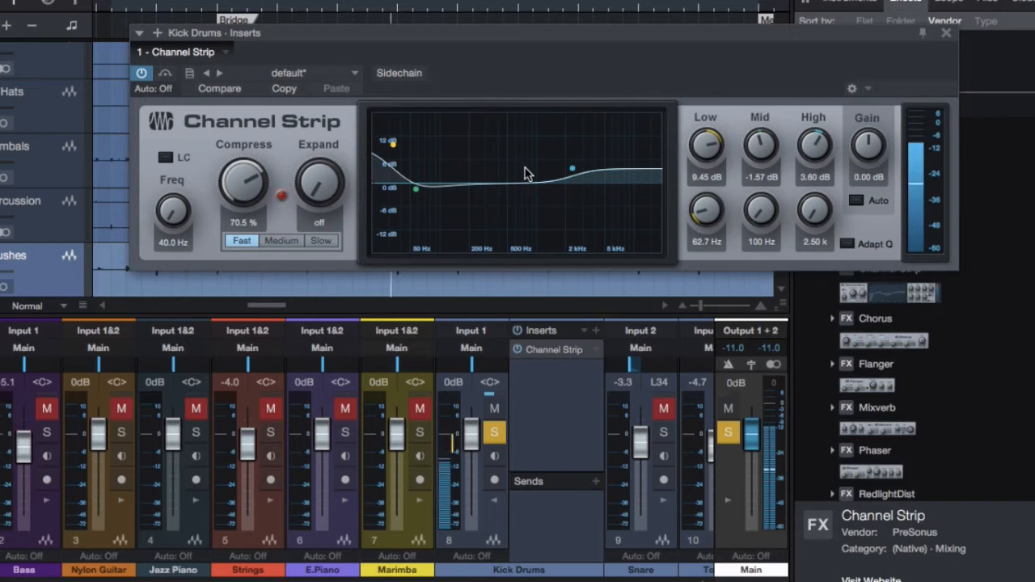
pyautogui.moveTo(239, 197); pyautogui.dragTo(243, 192)
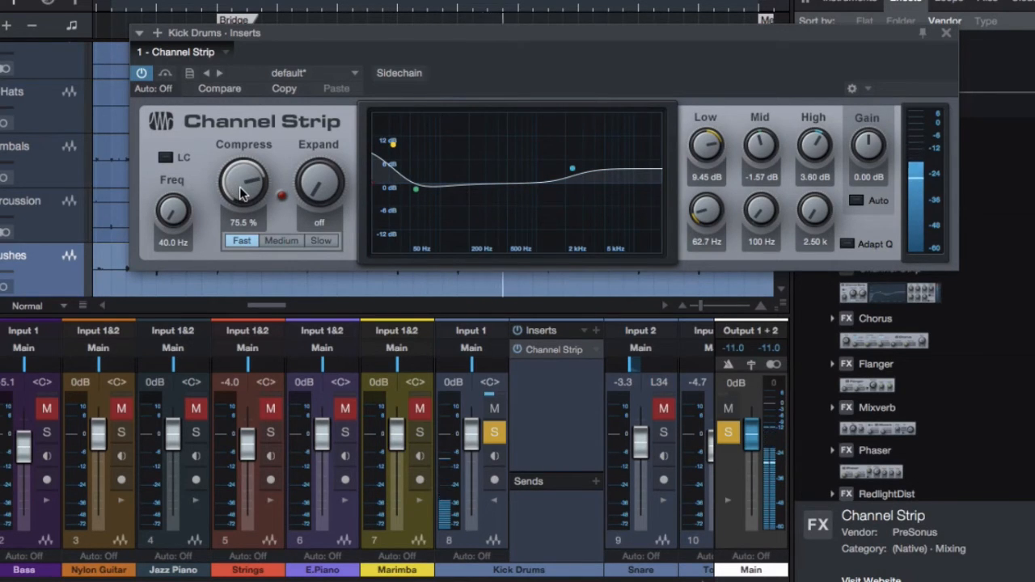
# Compare the Kick Drums with the Channel Strip bypassed and active
pyautogui.click(141, 74)
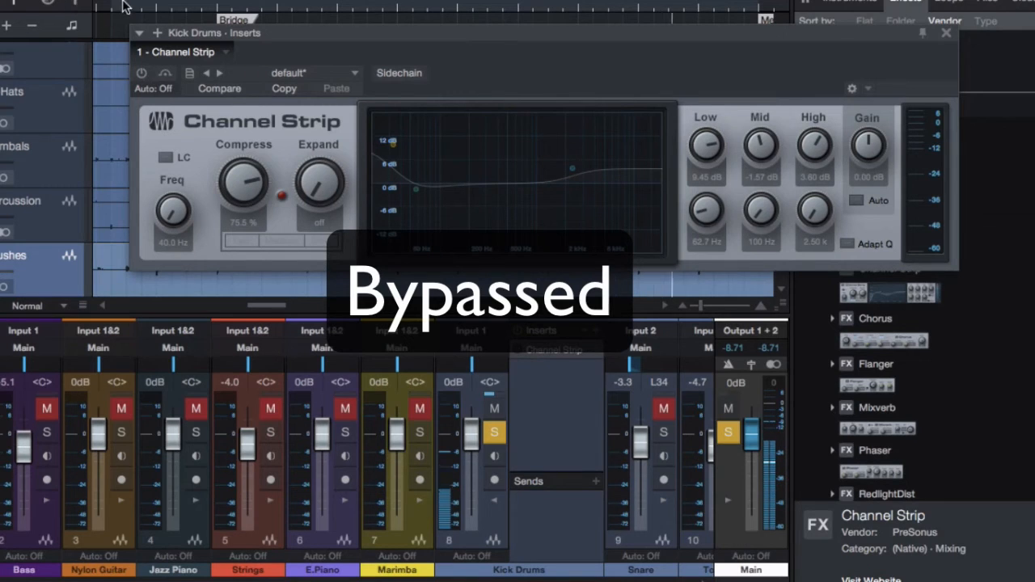
pyautogui.click(158, 2)
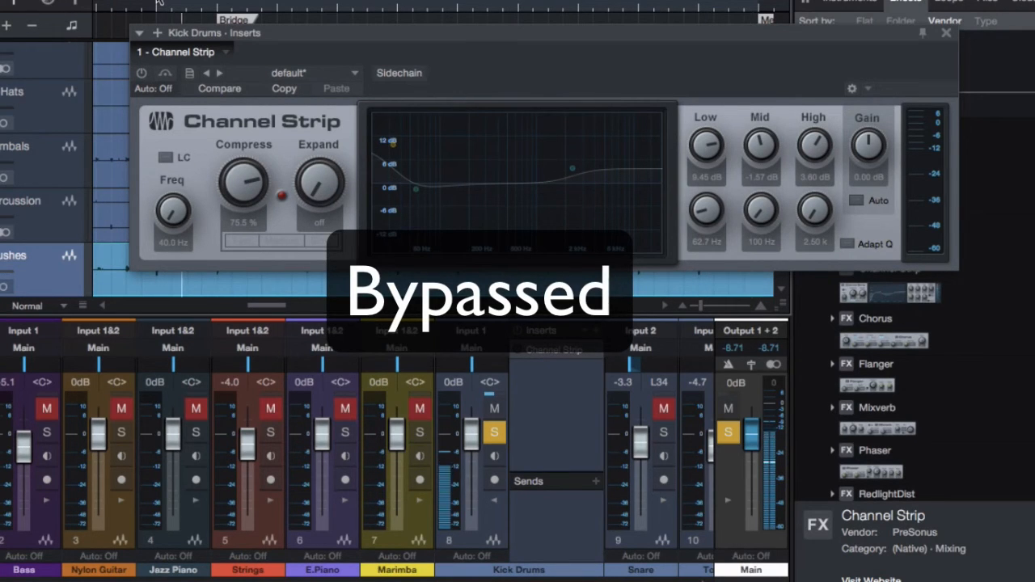
pyautogui.click(142, 73)
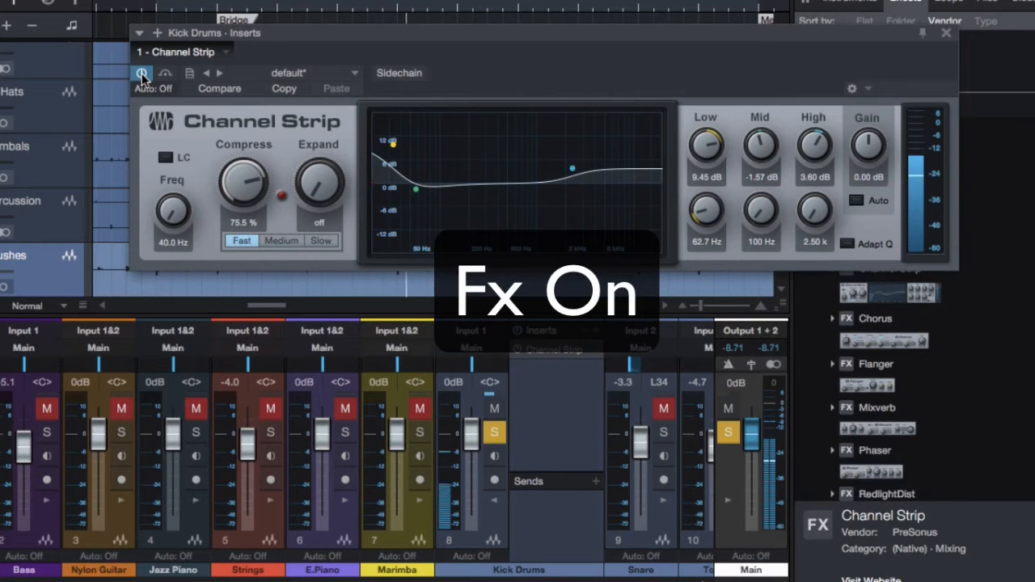
# Adjust the Low band to 9.90 dB at 87.8 Hz and Mid to -2.25 dB at 125 Hz, and close the Channel Strip
pyautogui.moveTo(392, 144); pyautogui.dragTo(411, 146)
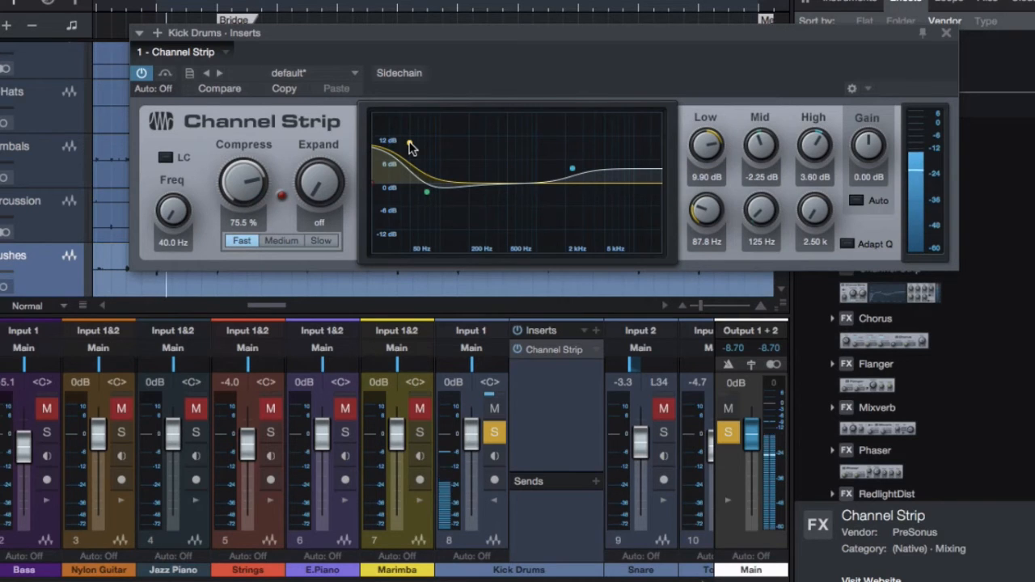
pyautogui.click(946, 34)
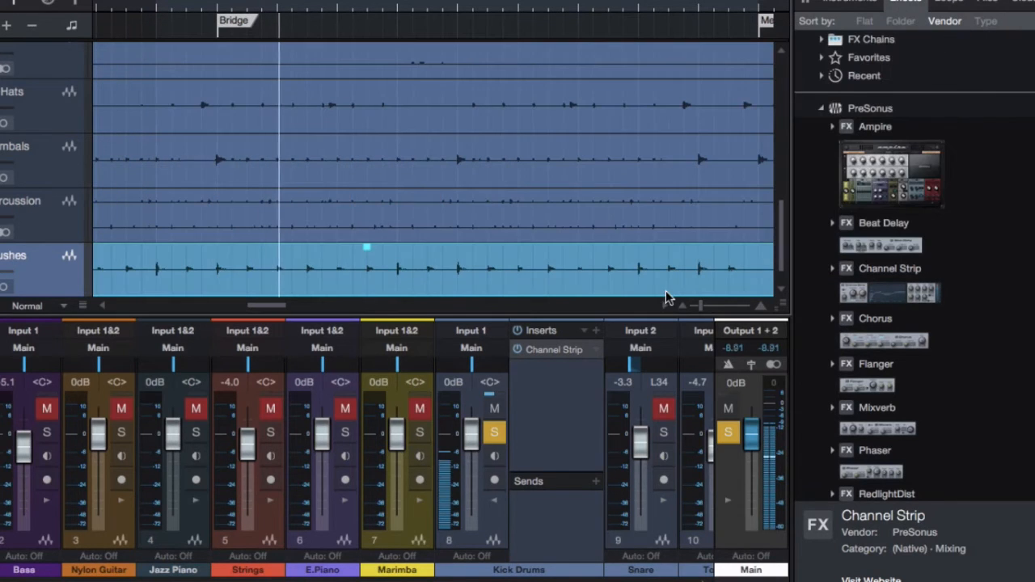
pyautogui.click(494, 503)
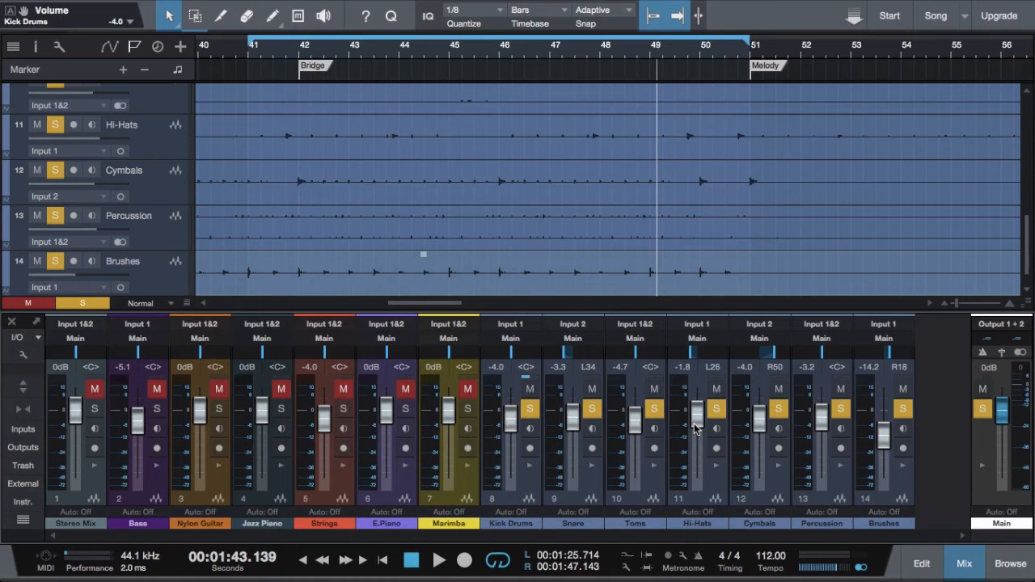
# Select all drum channels from Kick Drums to Brushes and lower them together by 3 dB, bringing the Kick Drums to -7.0 dB
pyautogui.click(531, 485)
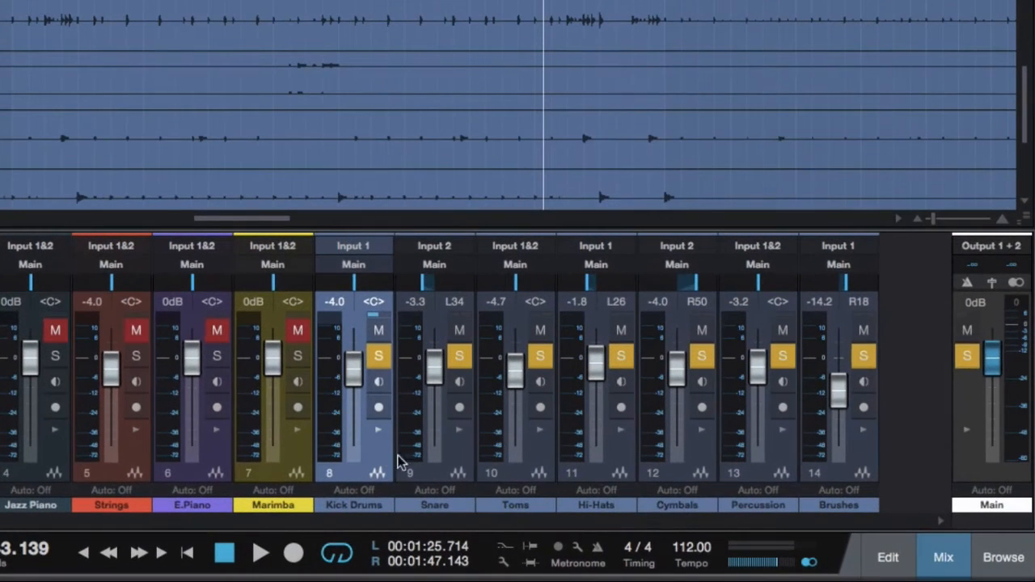
pyautogui.keyDown('shift'); pyautogui.click(861, 469); pyautogui.keyUp('shift')
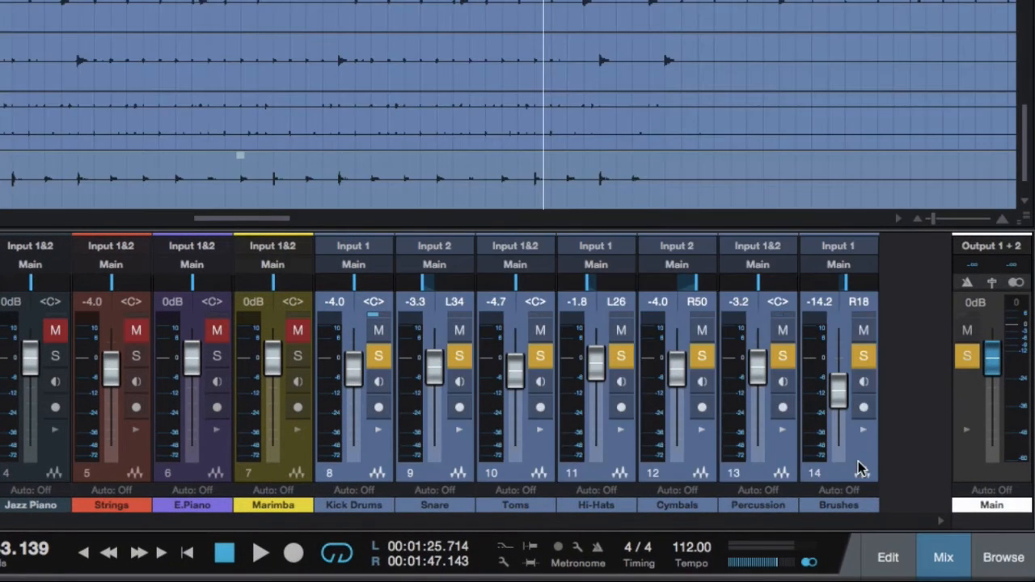
pyautogui.moveTo(838, 397); pyautogui.dragTo(838, 402)
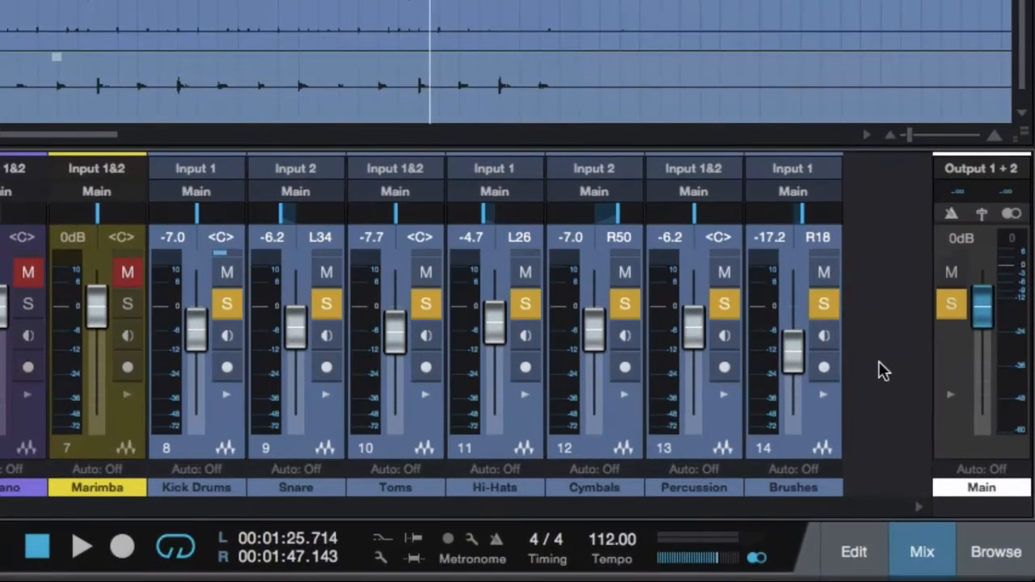
# Add an FX channel to the mixer after the Brushes
pyautogui.rightClick(909, 403)
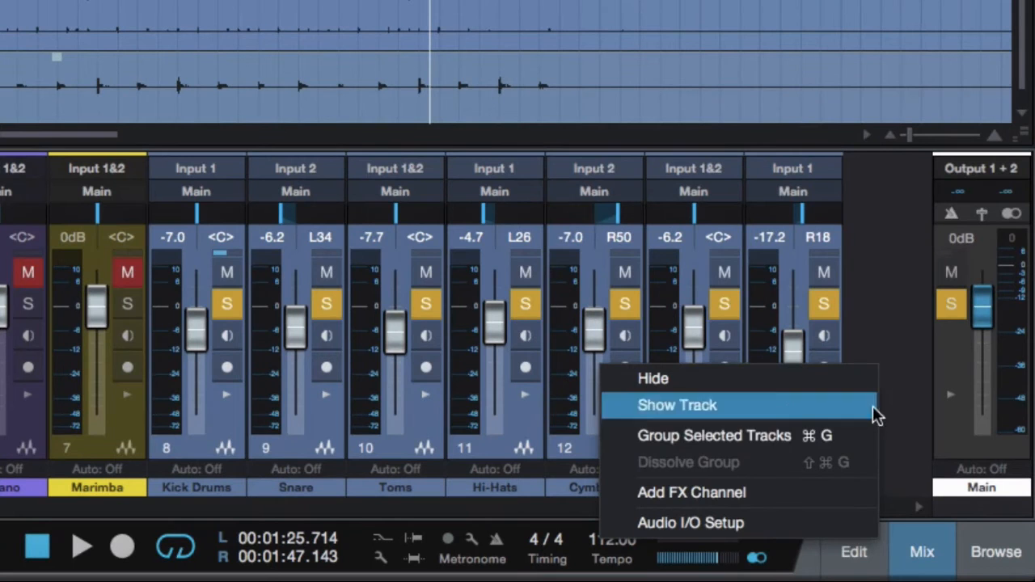
pyautogui.click(776, 495)
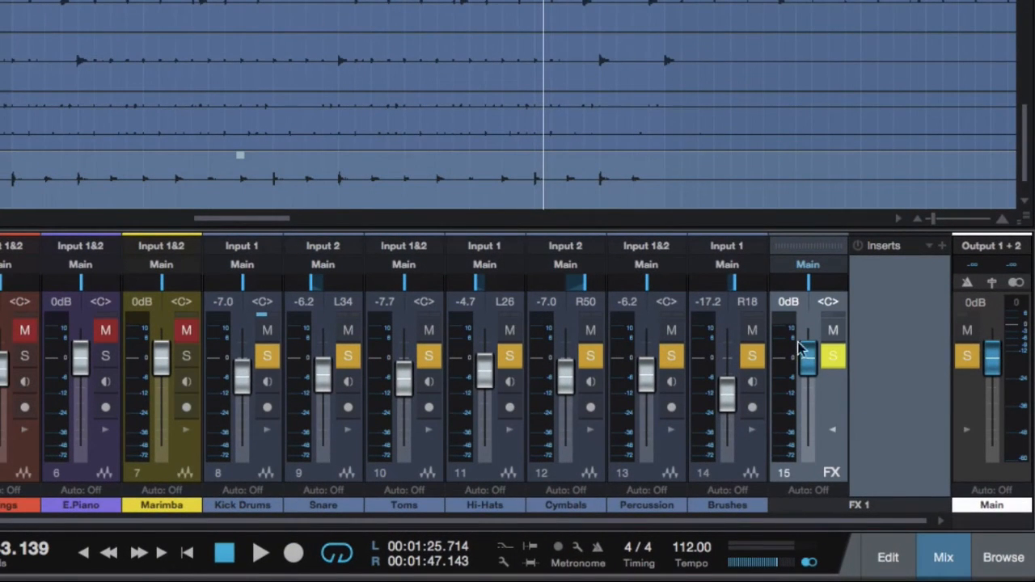
# Select all drum channels from Kick Drums to Brushes and route their outputs to FX 1
pyautogui.click(273, 450)
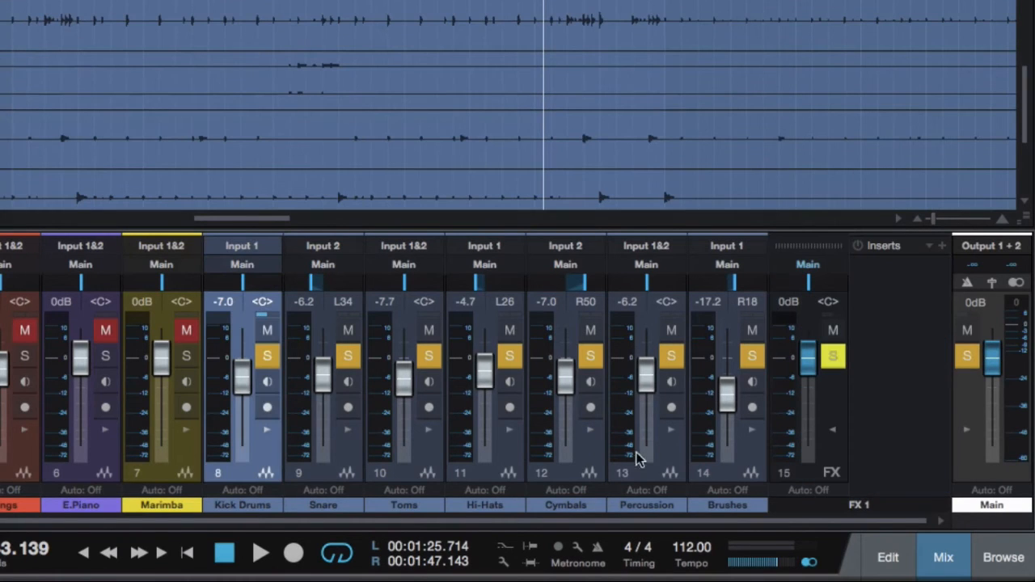
pyautogui.keyDown('shift'); pyautogui.click(752, 465); pyautogui.keyUp('shift')
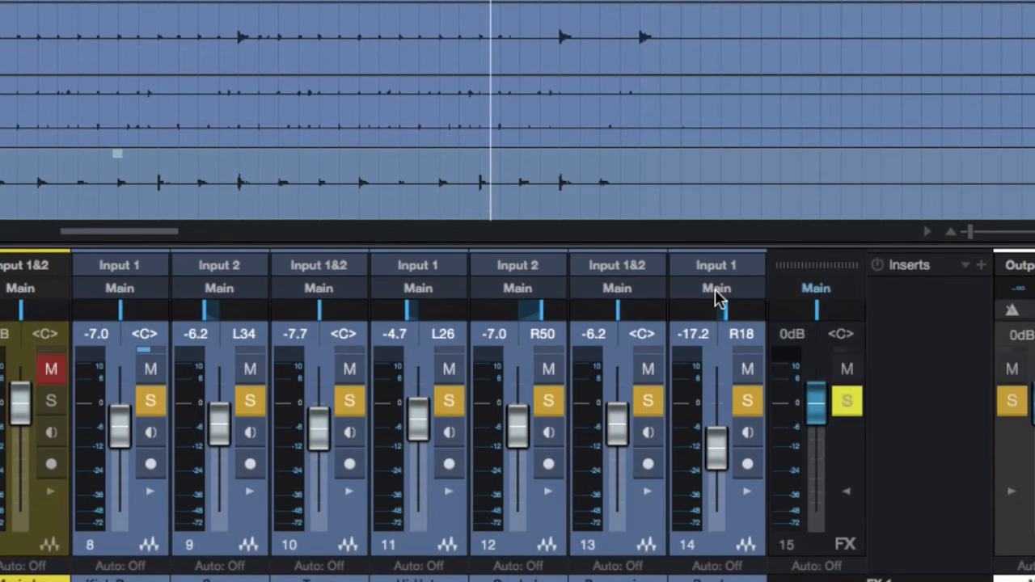
pyautogui.click(715, 291)
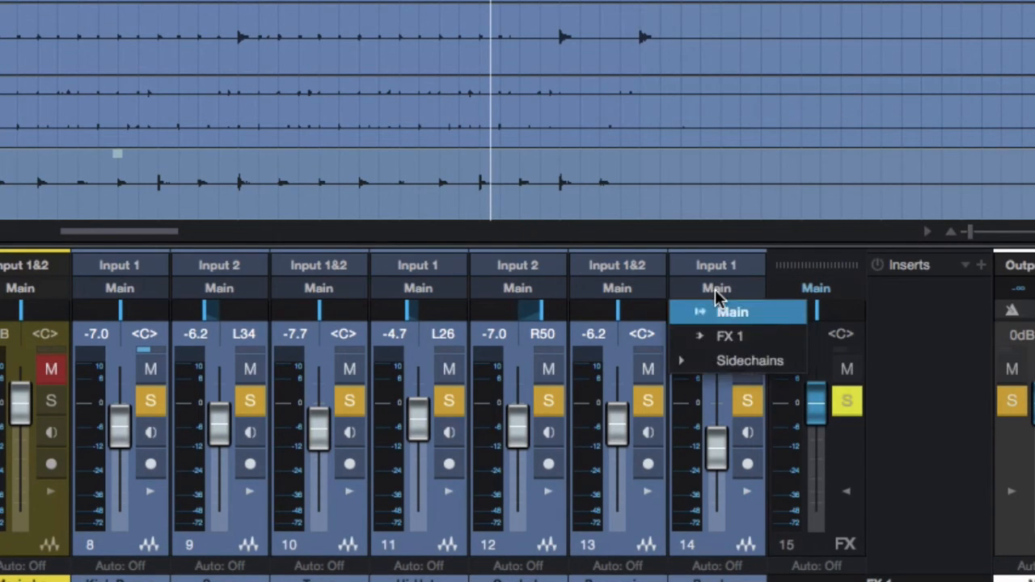
pyautogui.click(727, 340)
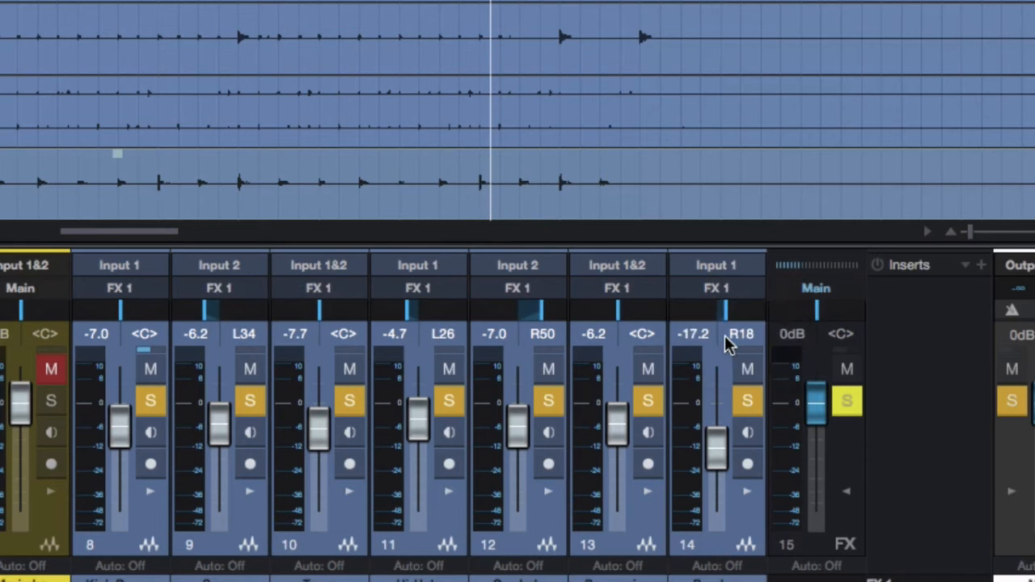
# Select the FX 1 channel and adjust its fader up and down during playback, settling on -3.6 dB
pyautogui.click(838, 457)
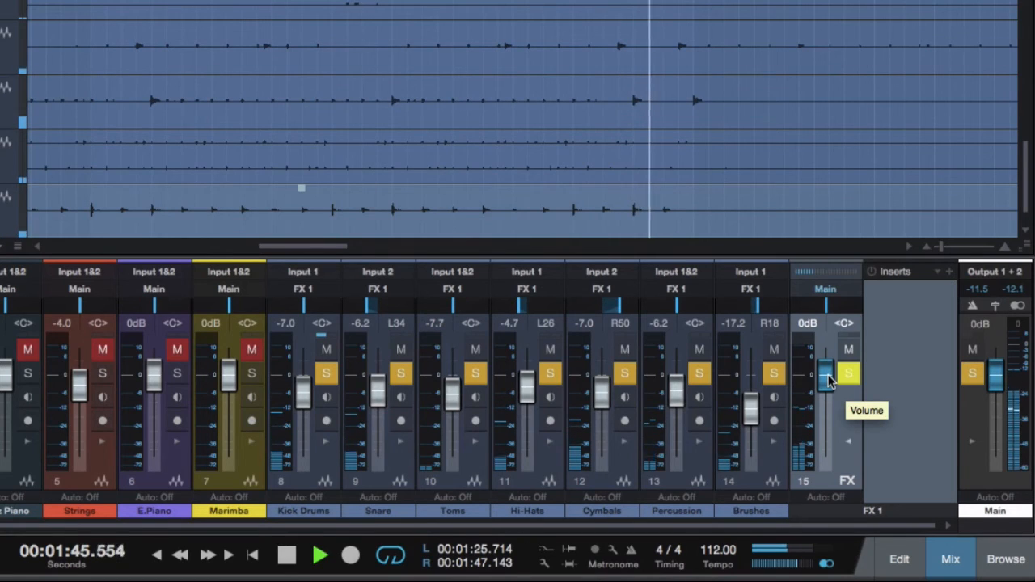
pyautogui.moveTo(826, 380)
pyautogui.mouseDown()
pyautogui.moveTo(826, 426)
pyautogui.moveTo(829, 384)
pyautogui.mouseUp()
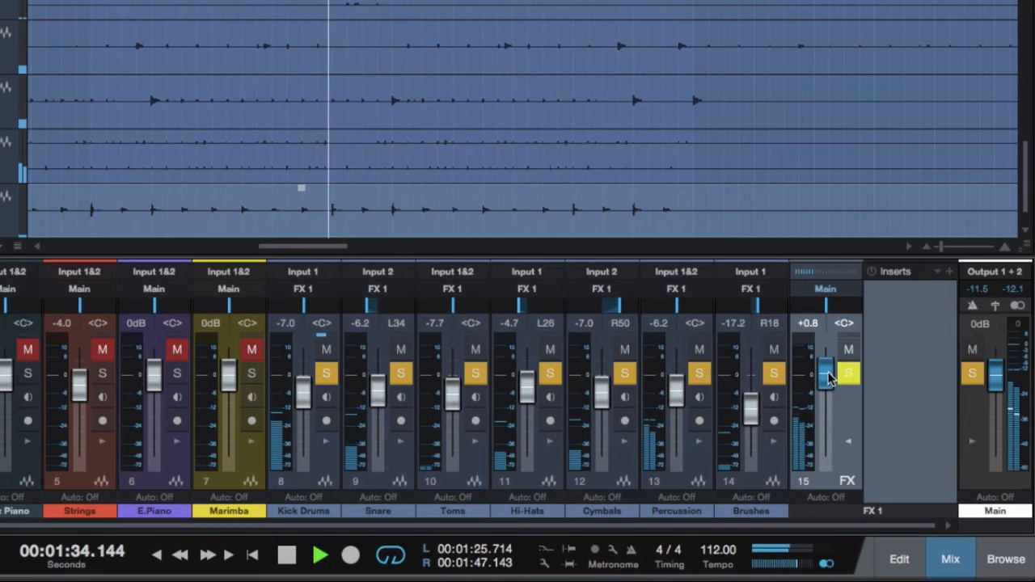
pyautogui.moveTo(829, 384); pyautogui.dragTo(831, 391)
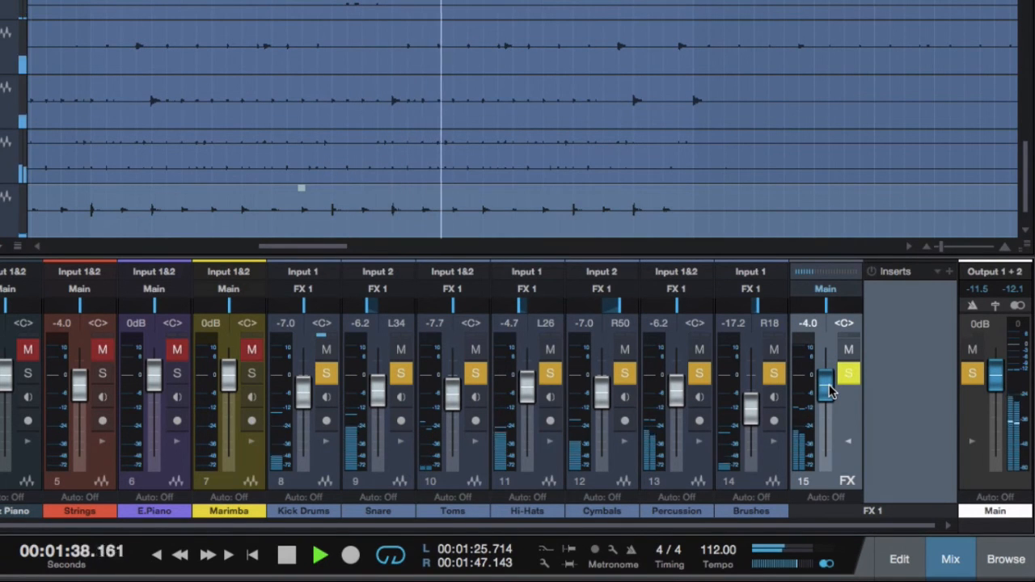
pyautogui.moveTo(830, 391); pyautogui.dragTo(829, 383)
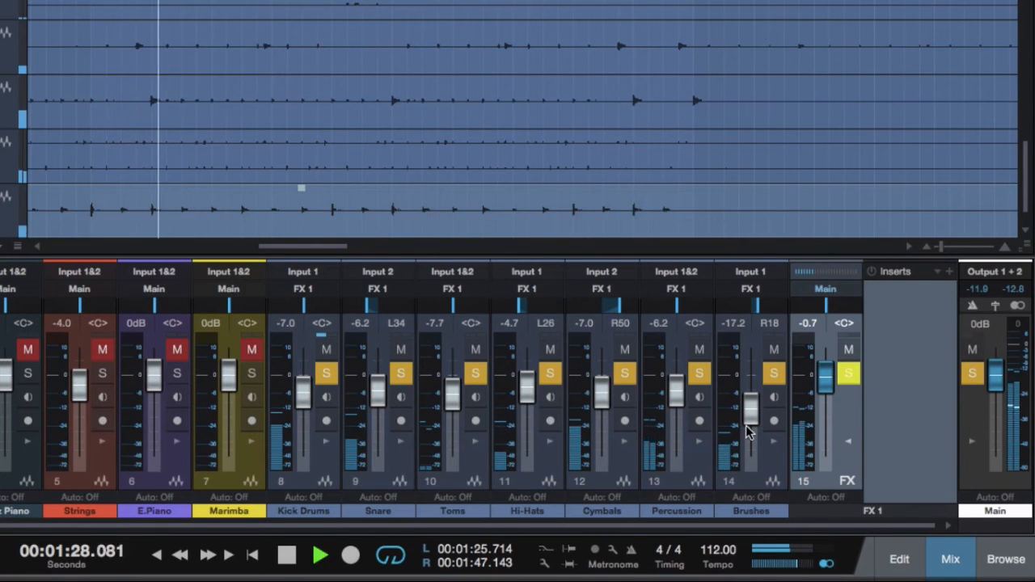
pyautogui.moveTo(826, 376); pyautogui.dragTo(828, 392)
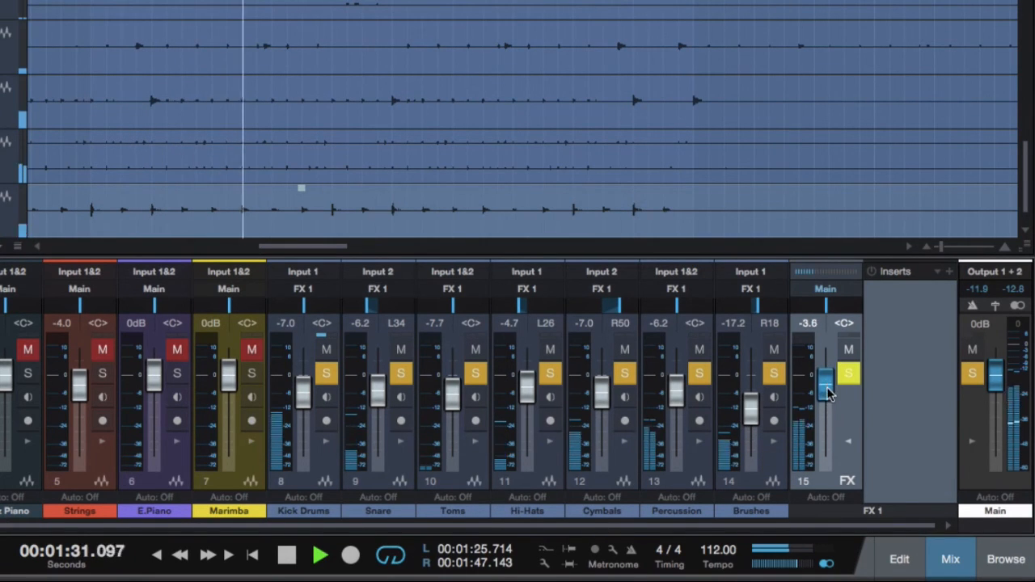
# Rename the FX 1 channel as Drums Sub
pyautogui.doubleClick(873, 511)
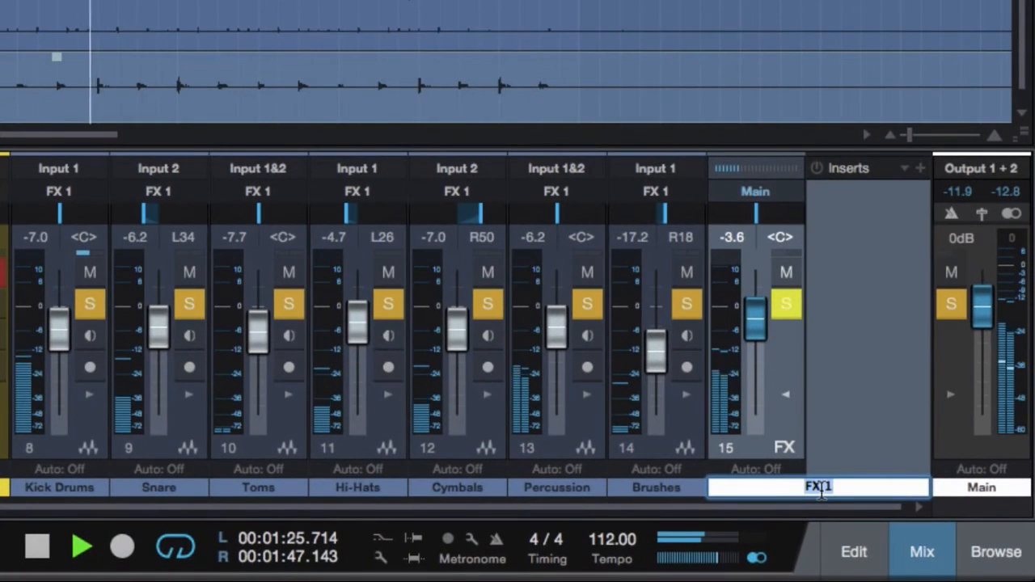
pyautogui.write('Dru')
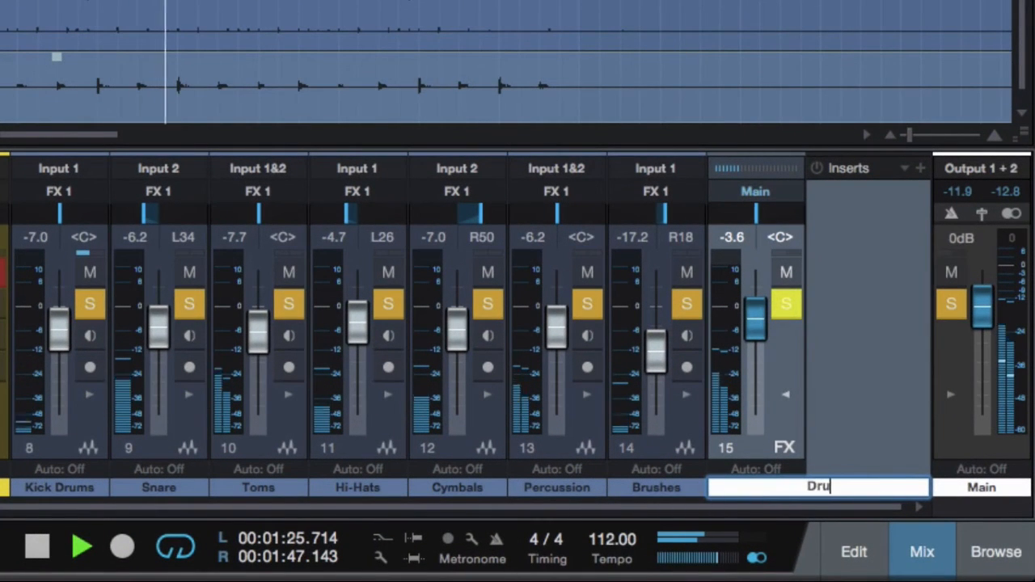
pyautogui.write('ms Sub')
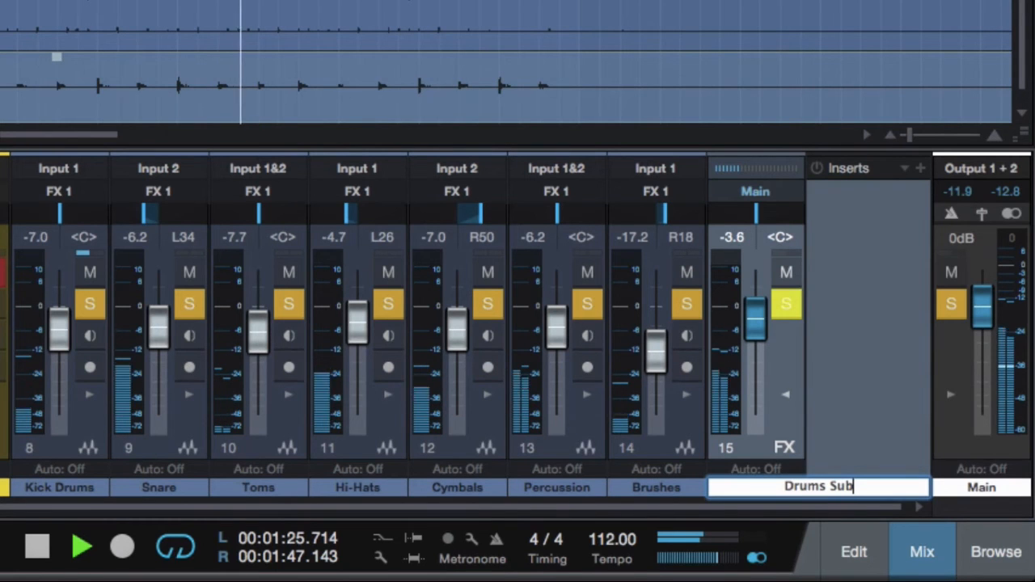
pyautogui.press('Return')
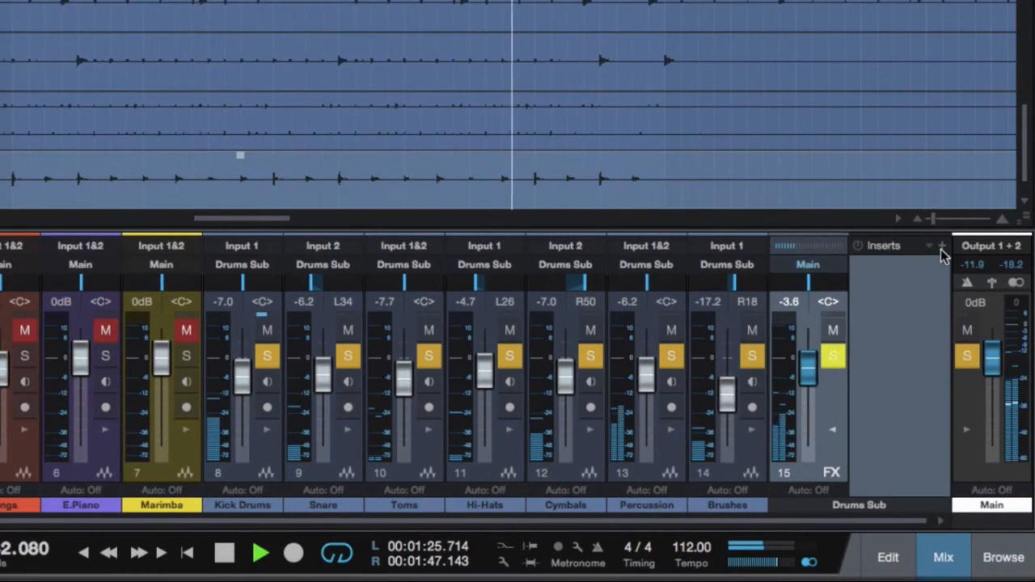
# Insert a Channel Strip on the Drums Sub channel and set its Compress amount to 70.0 %
pyautogui.click(937, 228)
pyautogui.click(861, 430)
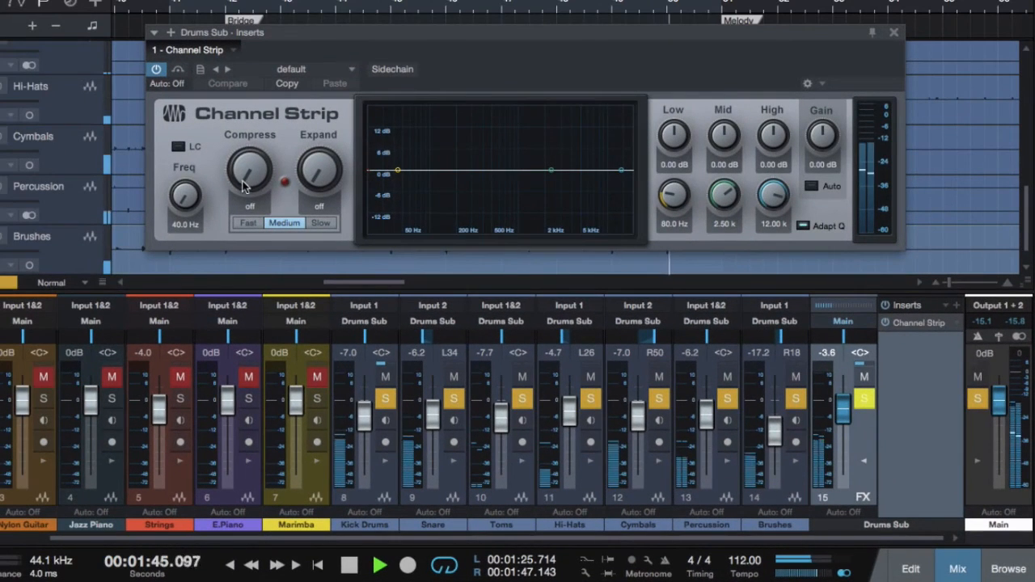
pyautogui.moveTo(246, 184); pyautogui.dragTo(242, 158)
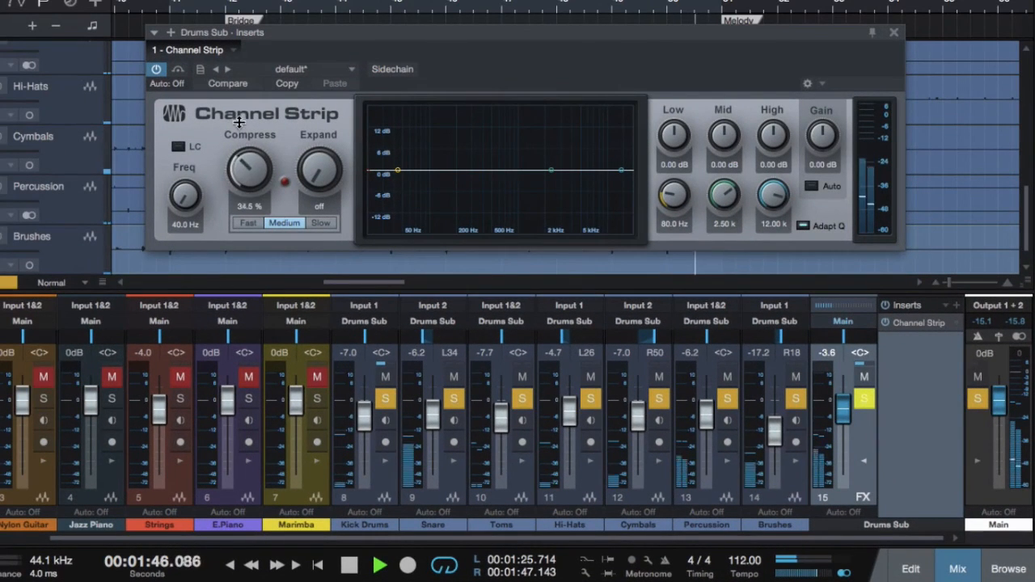
pyautogui.moveTo(236, 184); pyautogui.dragTo(250, 146)
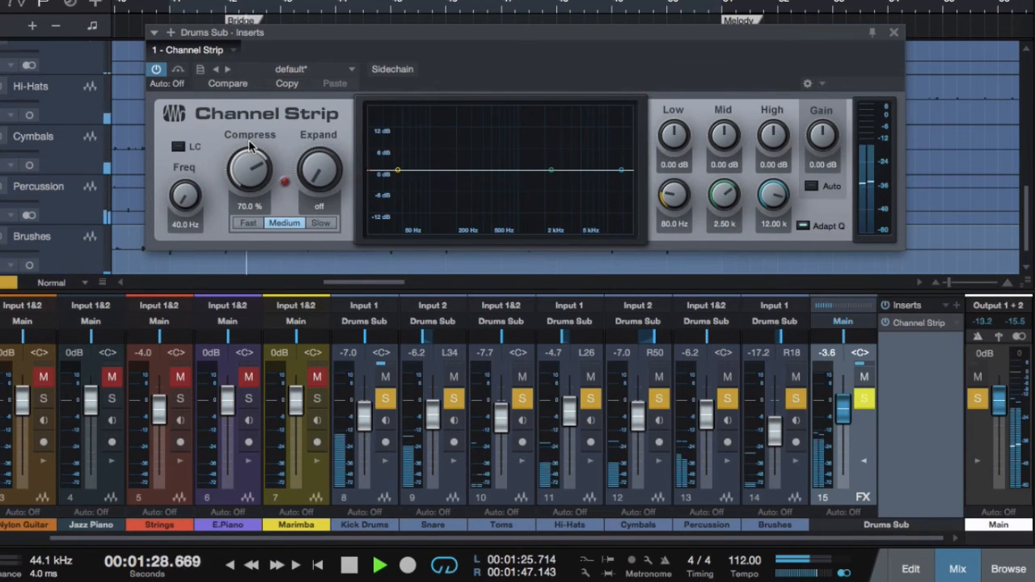
# Shape the Drums Sub EQ with High 8.10 dB at 11.21 kHz, Low 7.20 dB at 106 Hz and Mid -6.30 dB at 550 Hz
pyautogui.moveTo(620, 171); pyautogui.dragTo(620, 139)
pyautogui.moveTo(398, 170); pyautogui.dragTo(410, 144)
pyautogui.moveTo(551, 170); pyautogui.dragTo(484, 198)
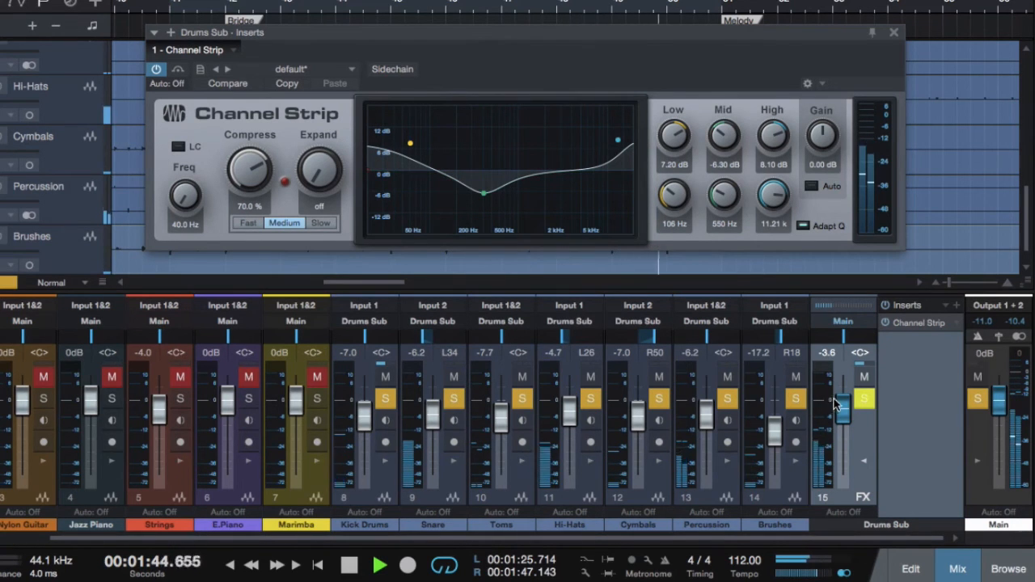
# Raise the Drums Sub fader to -2.9 dB, play the full mix and lower the fader to -9.9 dB against the other instruments
pyautogui.moveTo(843, 412)
pyautogui.mouseDown()
pyautogui.moveTo(843, 436)
pyautogui.moveTo(843, 412)
pyautogui.mouseUp()
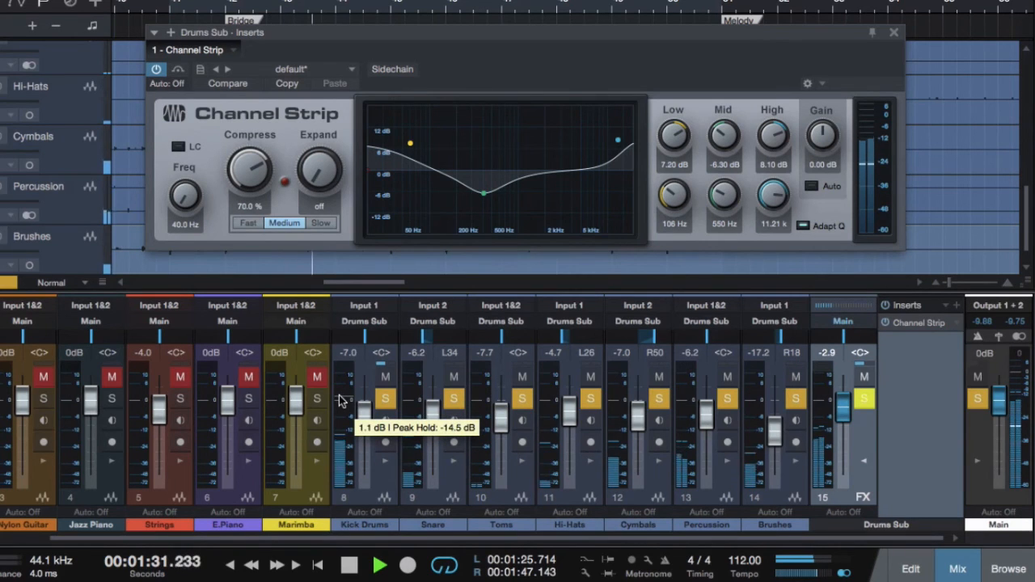
pyautogui.press('space')
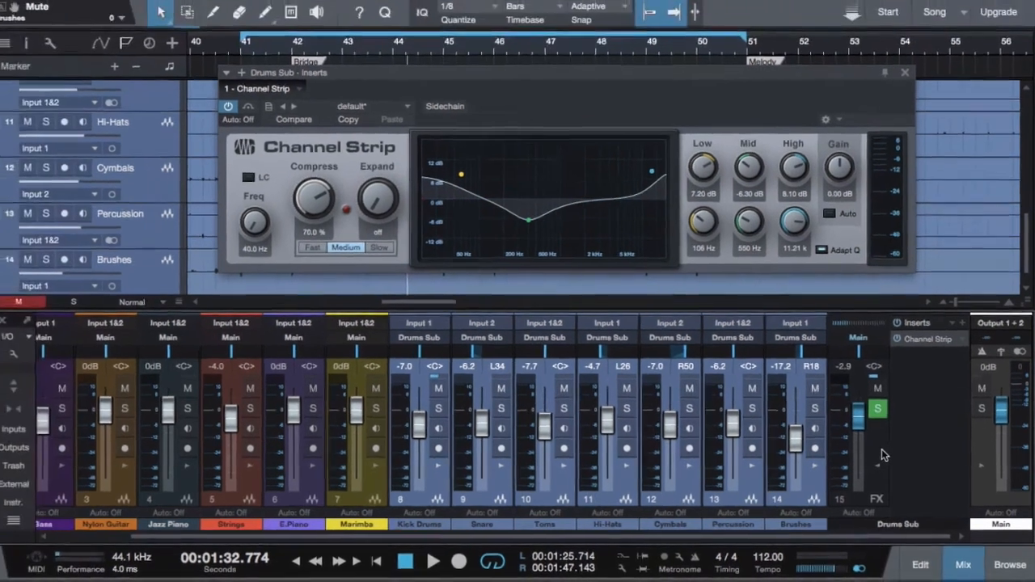
pyautogui.press('space')
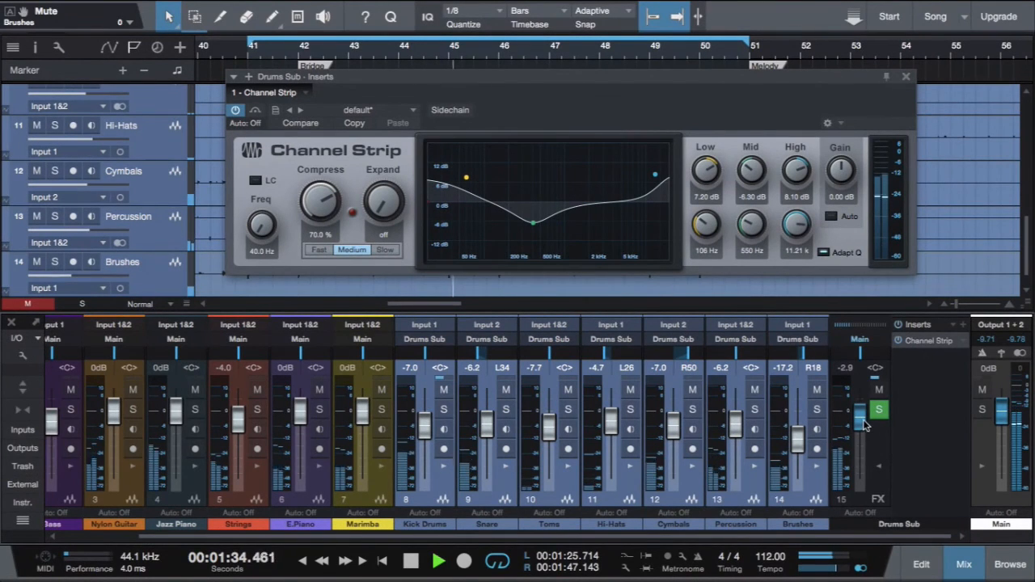
pyautogui.moveTo(862, 422)
pyautogui.mouseDown()
pyautogui.moveTo(860, 488)
pyautogui.moveTo(860, 416)
pyautogui.moveTo(859, 435)
pyautogui.mouseUp()
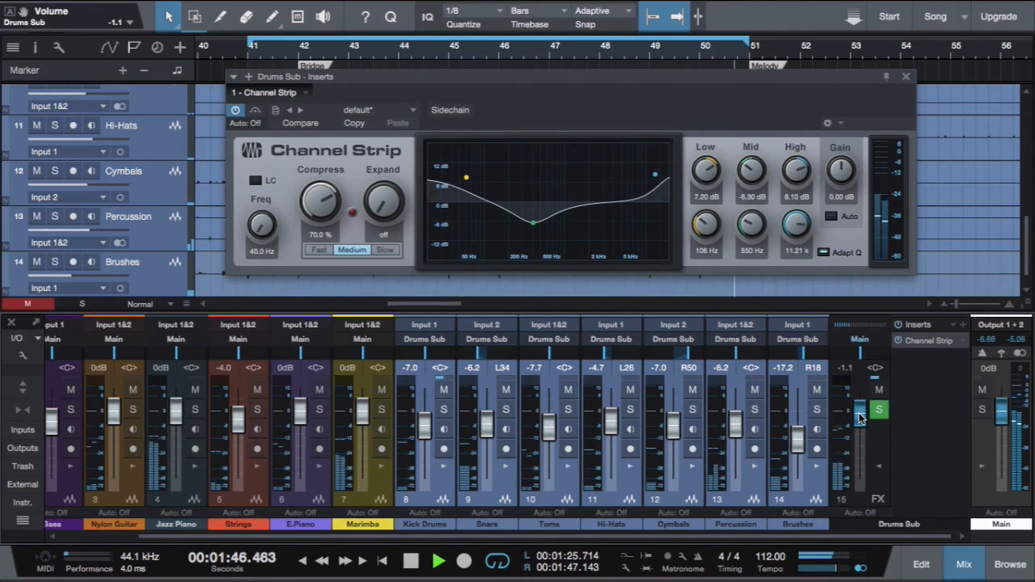
pyautogui.press('space')
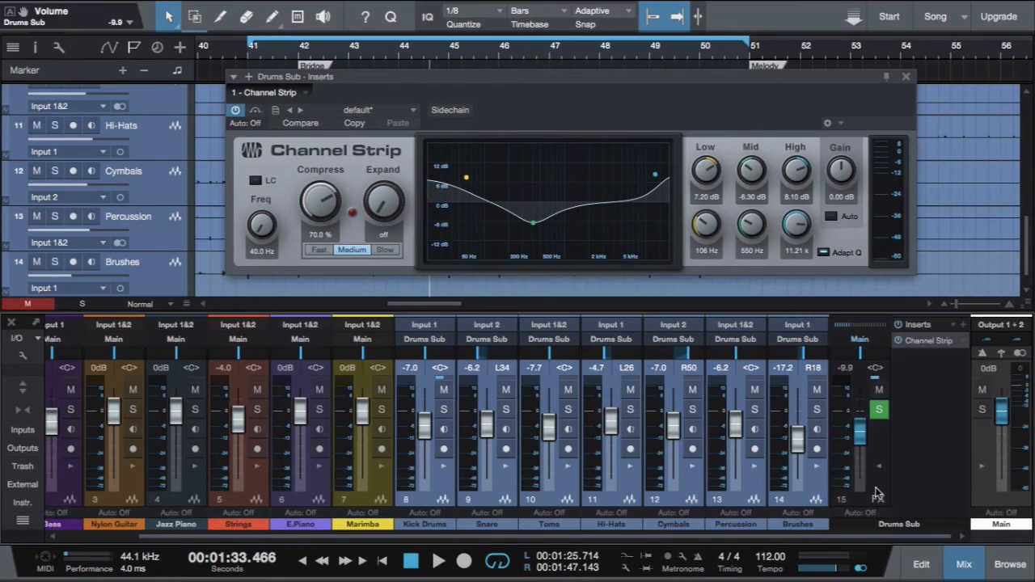